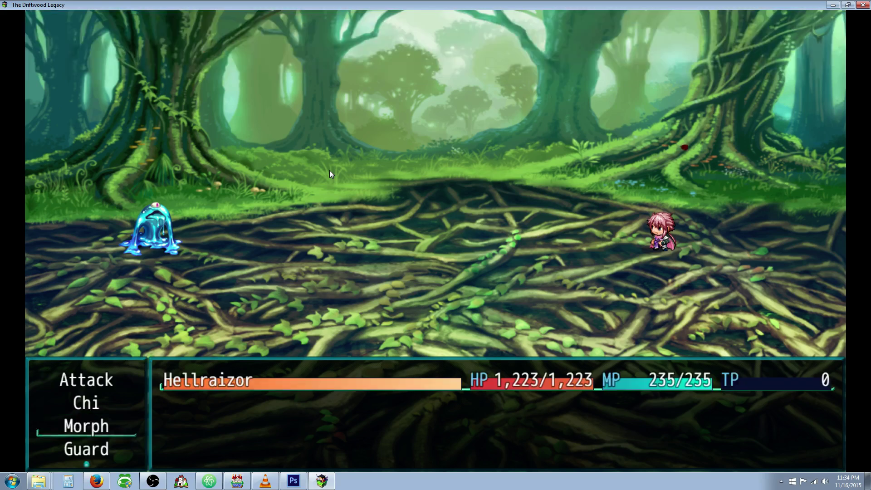
Examine the Alter Self: Light, Dark and Neutral abilities in Hellraizor's Morph list during battle, and return to the battle commands.
key(Return)
key(Down)
key(Left)
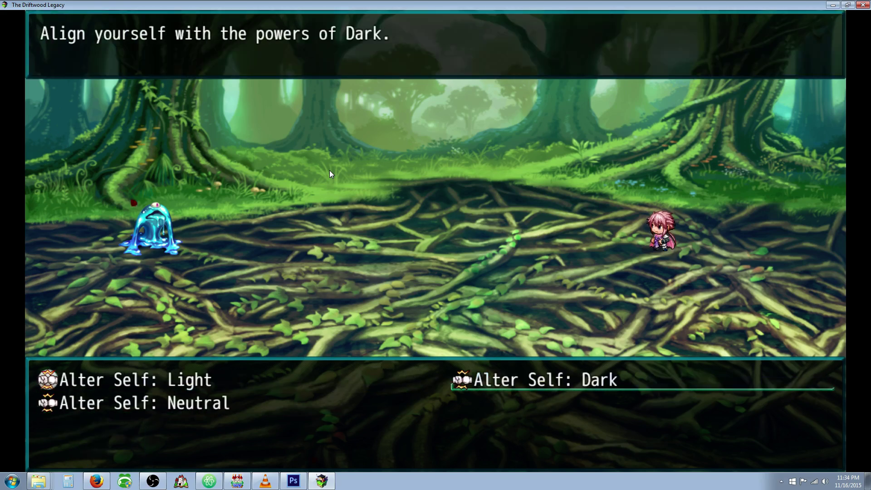
key(Left)
key(Down)
key(Up)
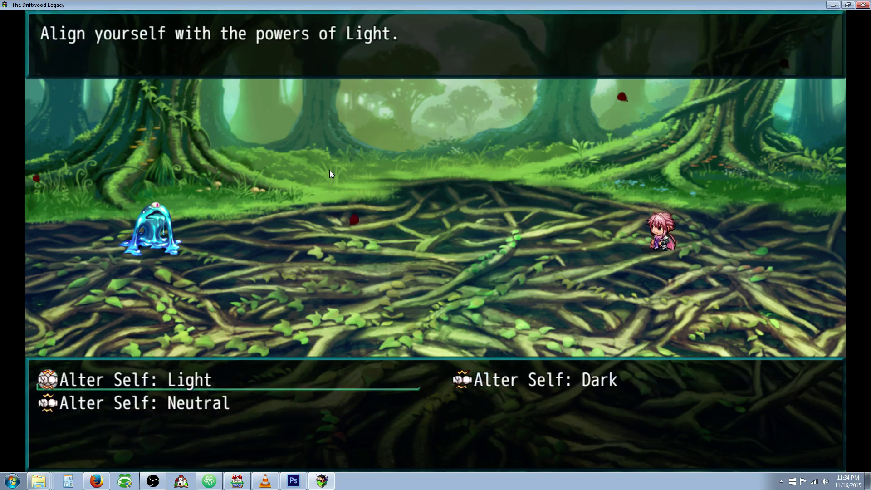
key(Right)
key(Left)
key(Down)
key(Up)
key(Right)
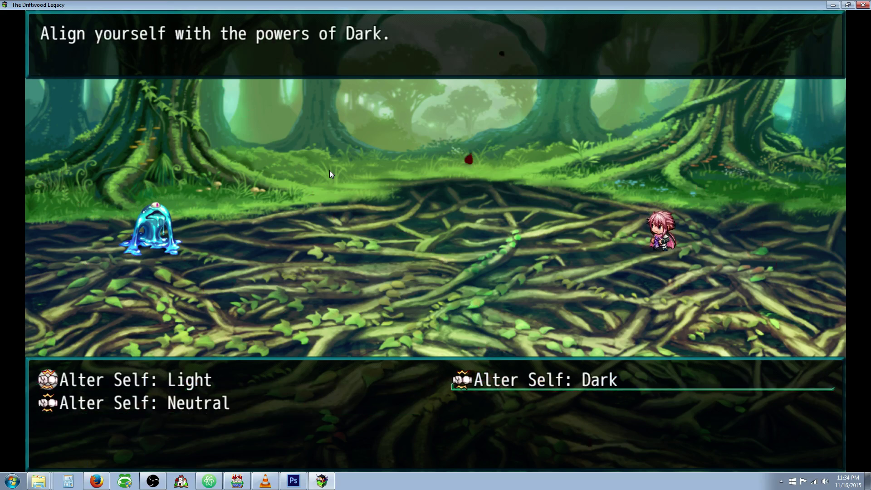
key(Left)
key(Down)
key(Up)
key(Right)
key(Left)
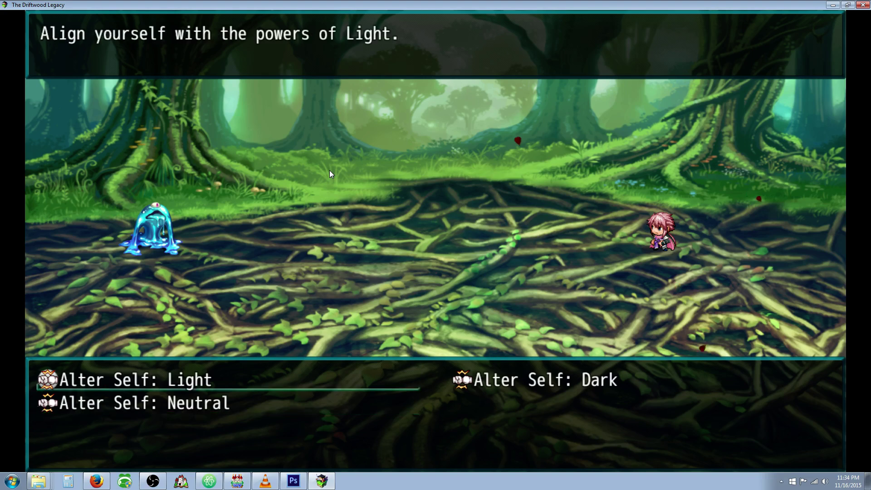
key(Right)
key(Left)
key(Down)
key(Up)
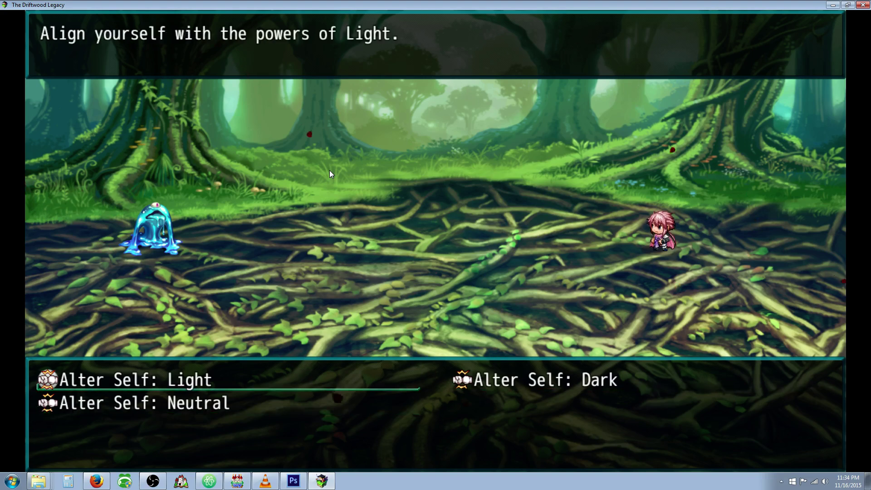
key(Down)
key(Up)
key(Right)
key(Return)
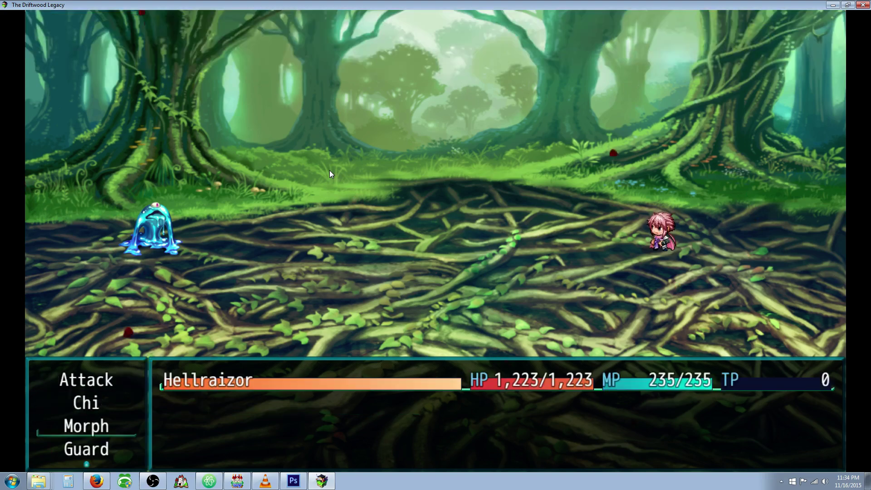
Use a Chi skill on Slime A to finish the battle, and dismiss the battle results and spoils.
key(Down)
key(Return)
key(Return)
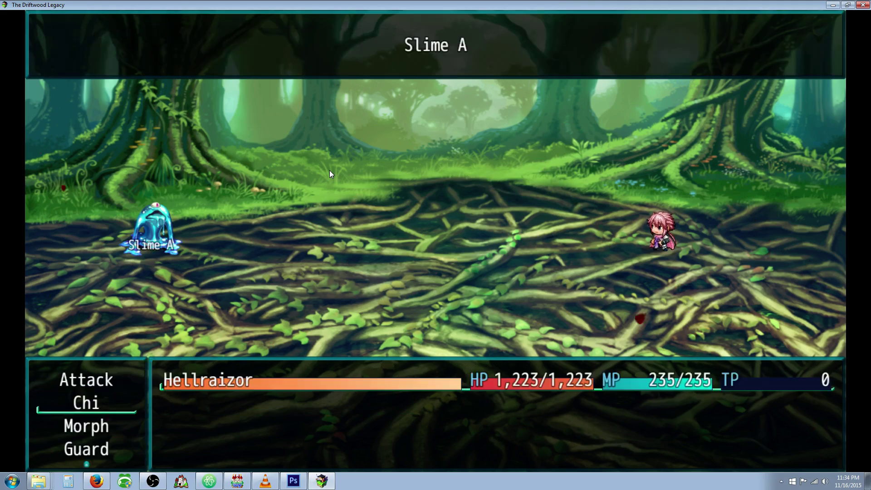
key(Return)
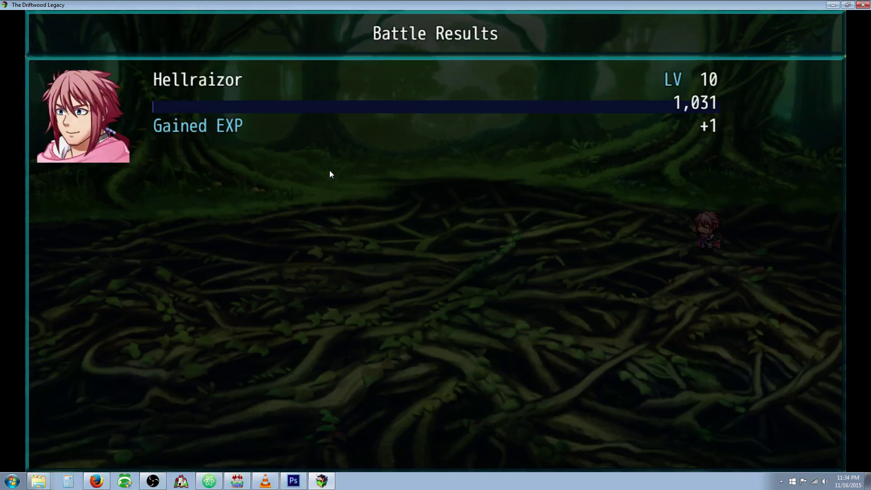
key(Return)
key(Return)
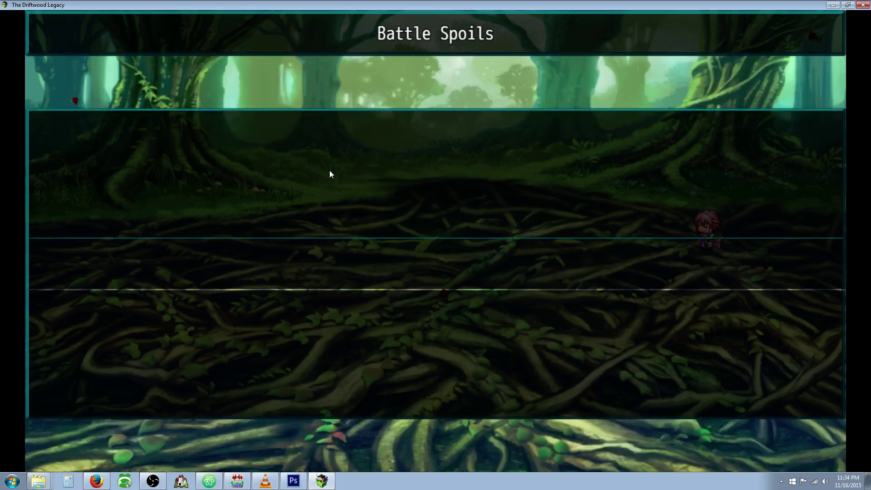
key(Return)
Read the Fafnir Knight description among Hellraizor's Morph abilities outside battle, and close the playtest.
key(Down)
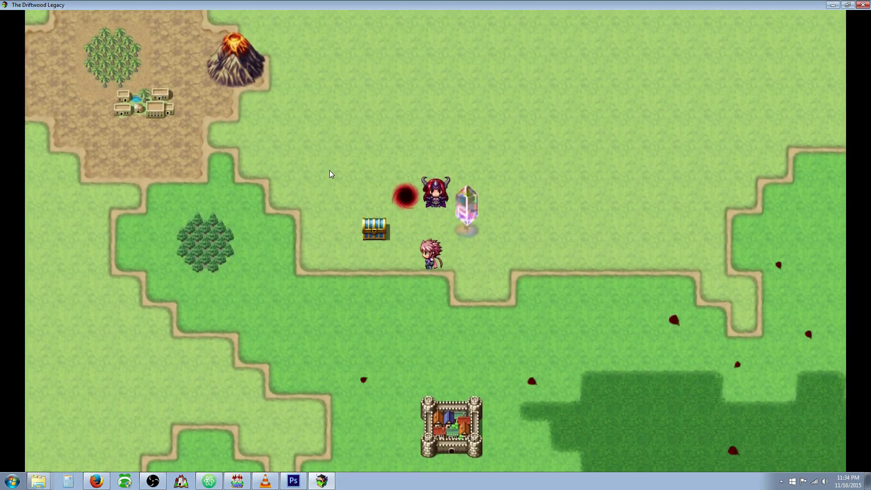
key(Right)
key(Escape)
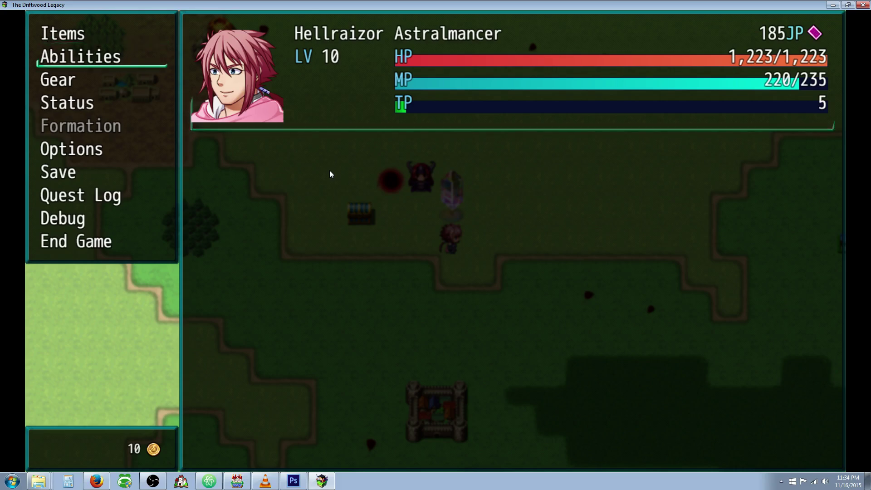
key(Return)
key(Down)
key(Down)
key(Up)
key(Return)
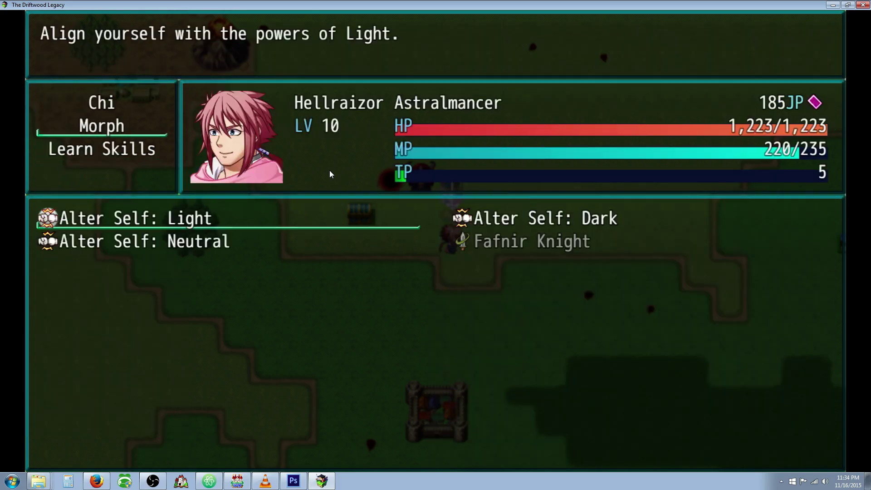
key(Down)
key(Right)
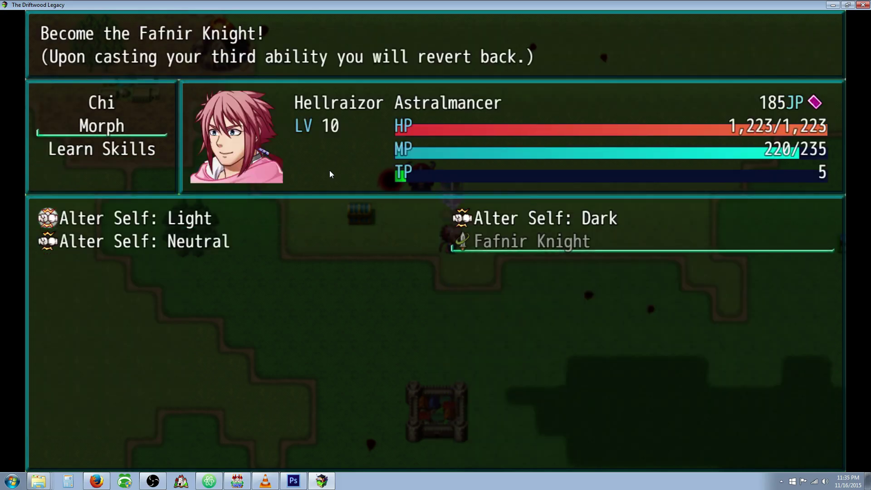
key(Escape)
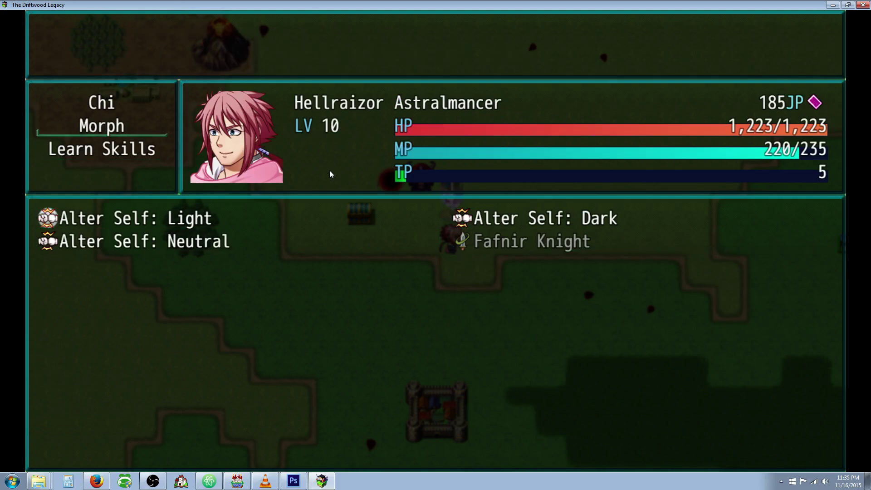
key(Escape)
click(863, 4)
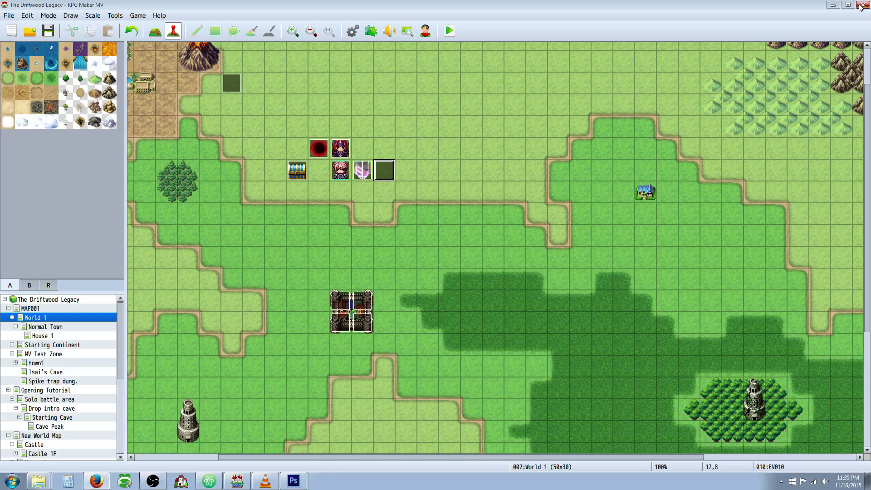
Open event EV010 beside the crystal on the World 1 map for editing and disable its Walking option.
right_click(389, 174)
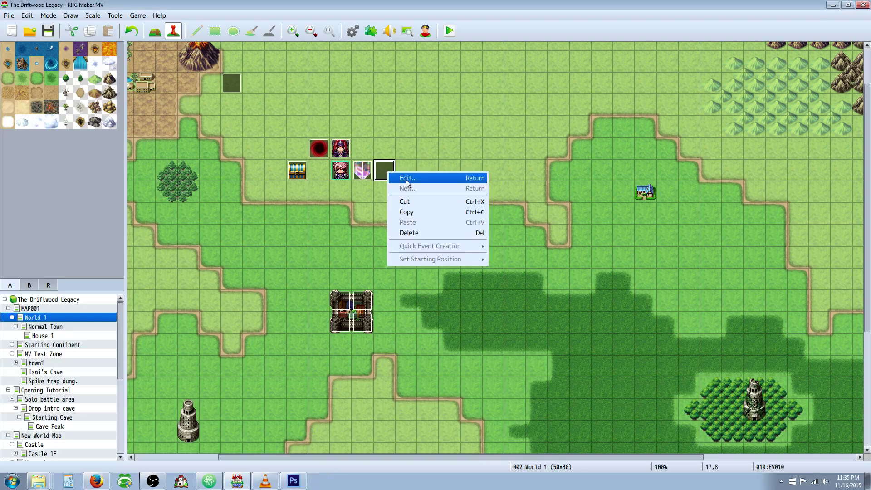
click(408, 180)
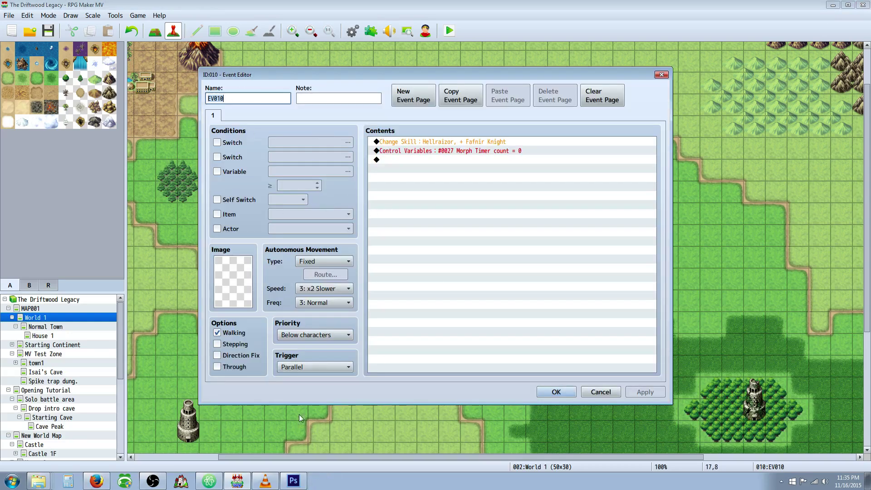
click(218, 332)
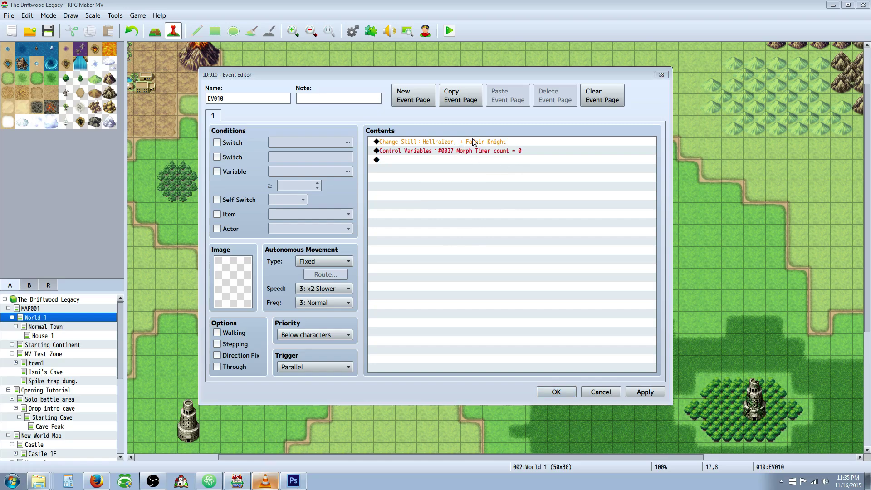
click(451, 160)
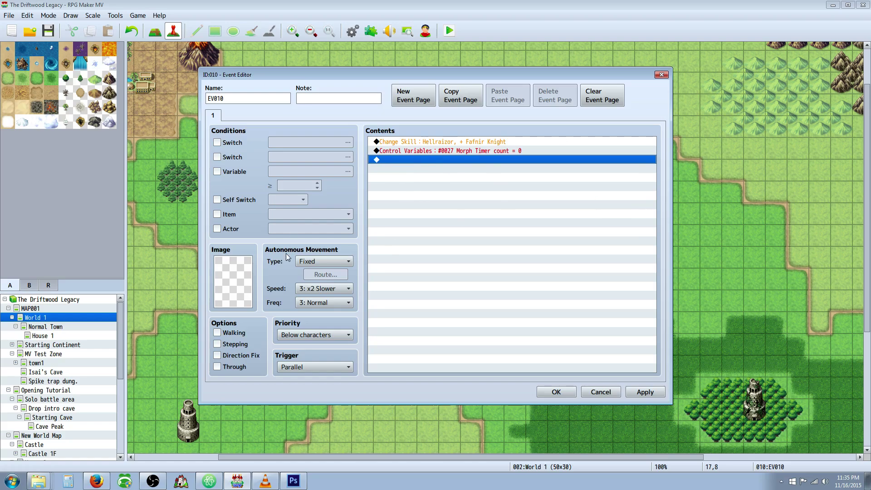
right_click(411, 160)
click(418, 166)
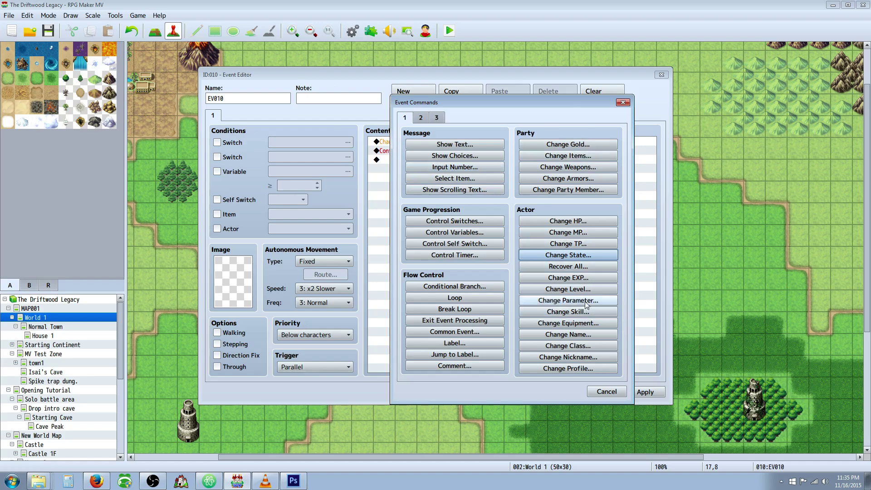
click(455, 286)
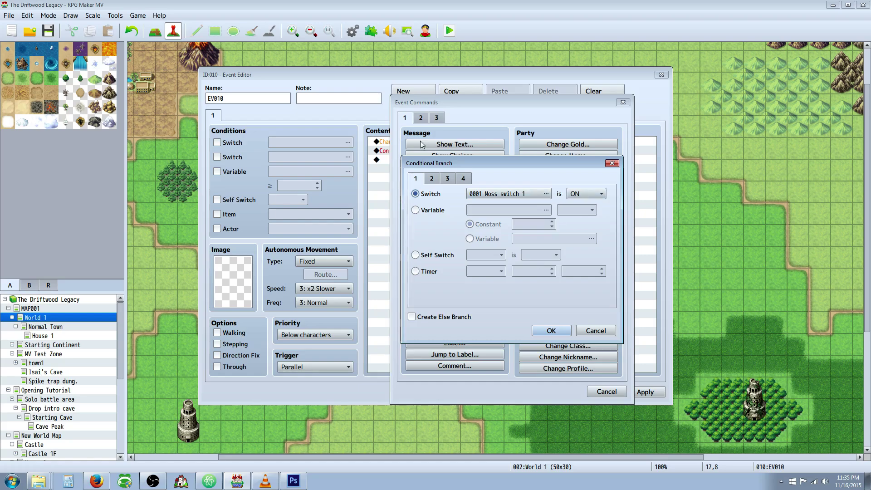
click(596, 330)
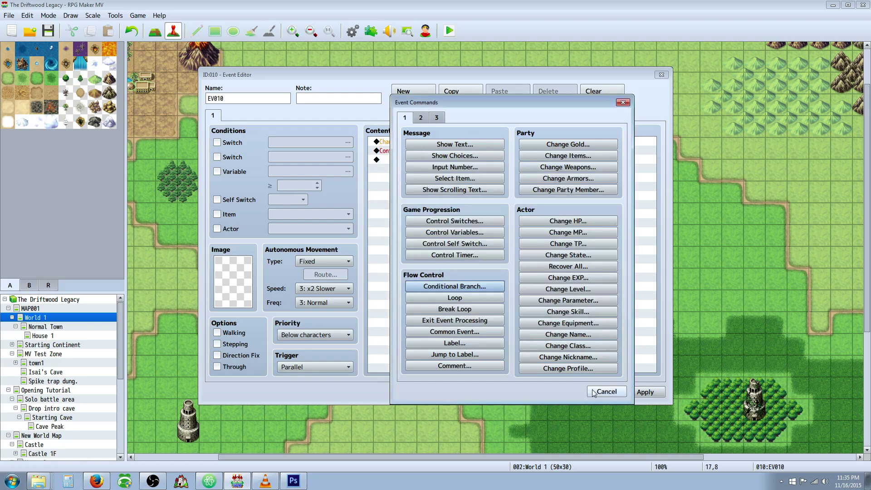
click(607, 391)
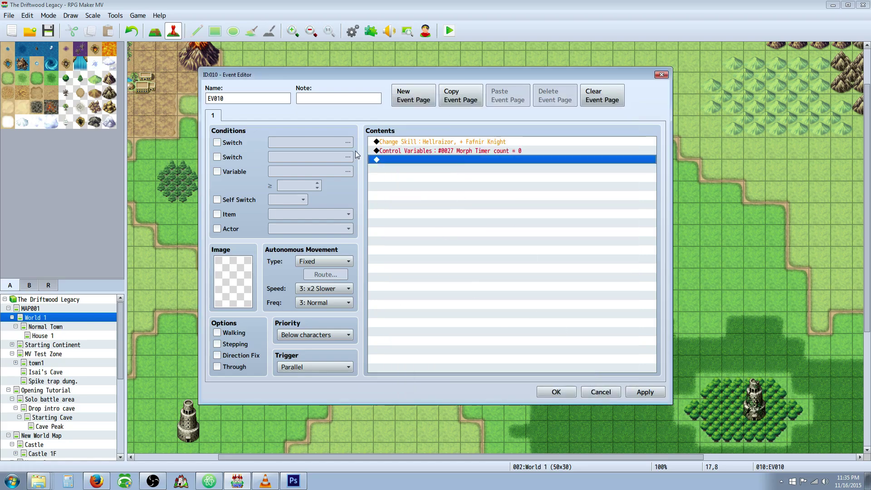
Review the Change Skill and Control Variables commands in EV010 and accept the event's settings.
click(467, 142)
key(Down)
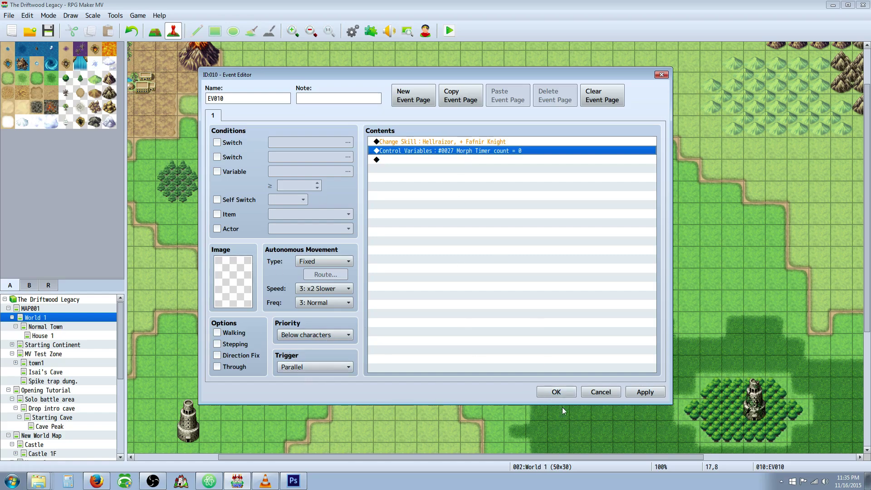
click(556, 392)
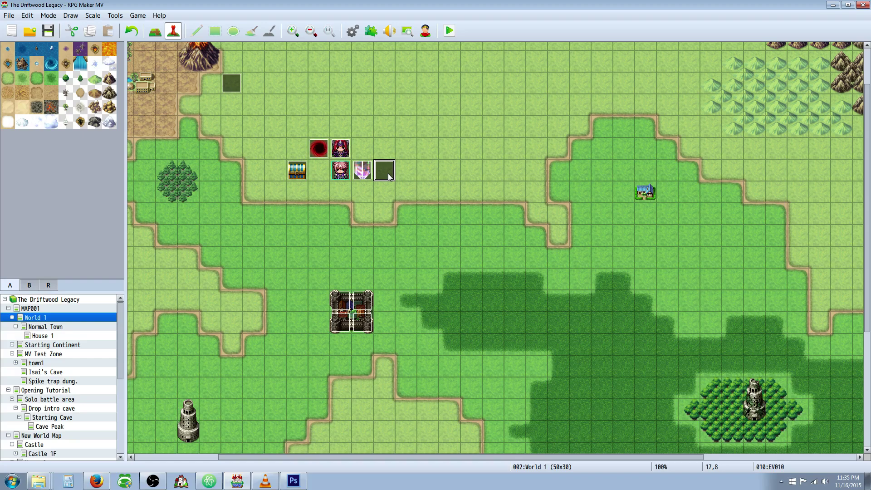
Open the Fafnir Boost state in the database.
click(355, 34)
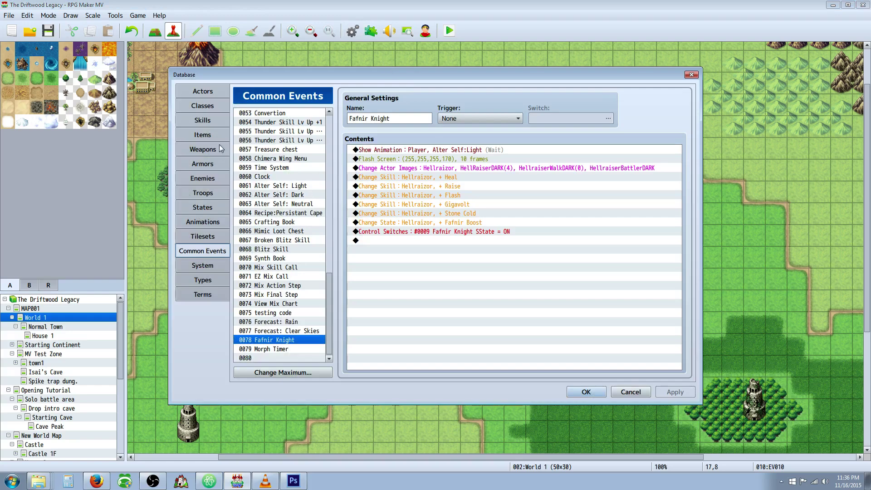
click(213, 206)
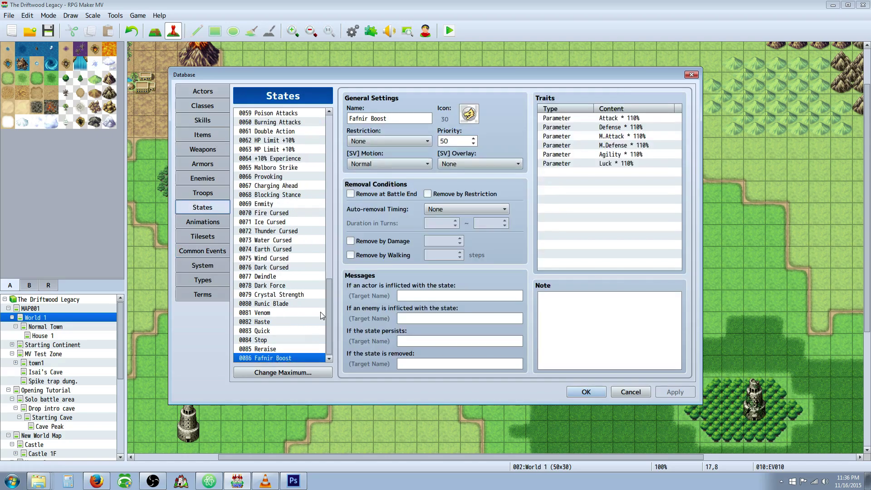
double_click(572, 171)
click(569, 121)
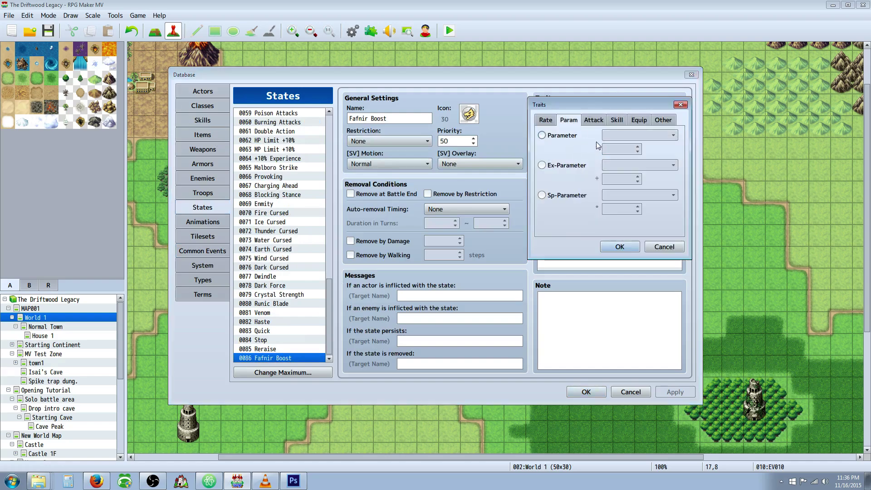
click(586, 138)
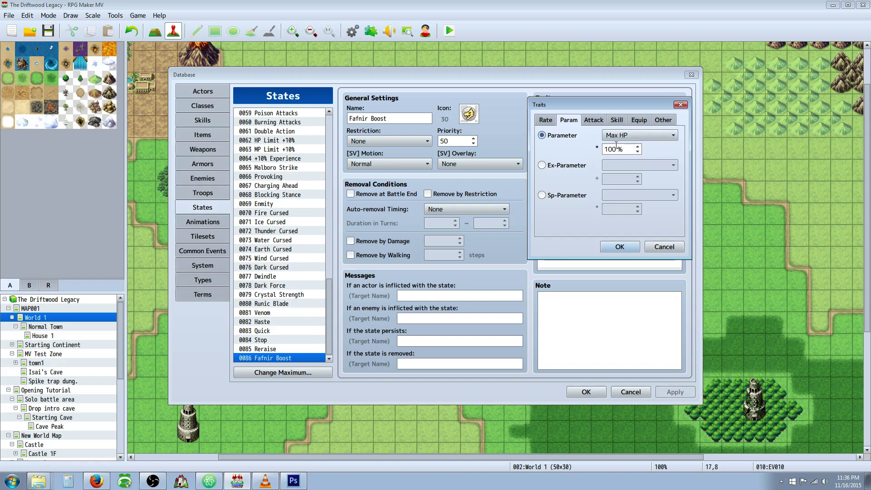
double_click(618, 149)
text(110)
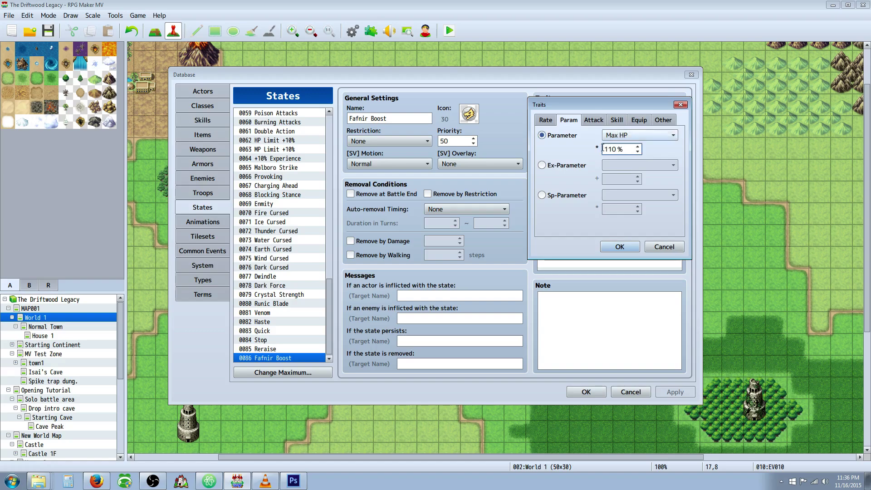
click(605, 150)
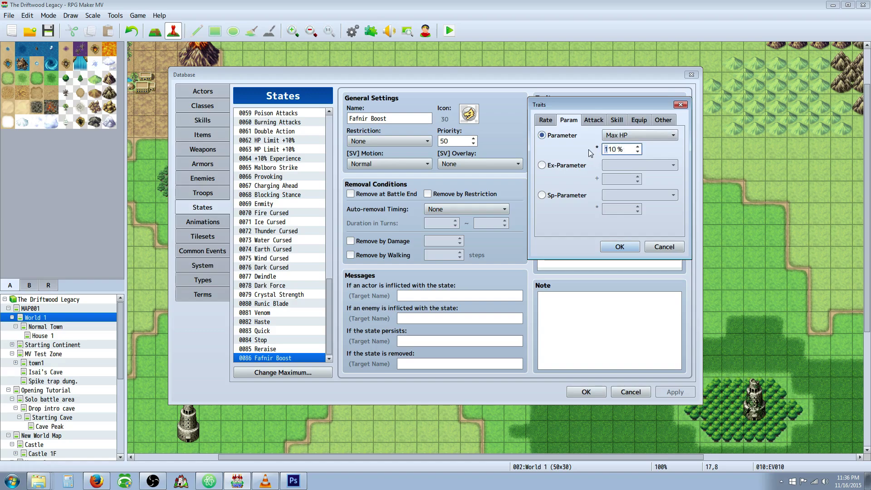
key(Delete)
click(668, 246)
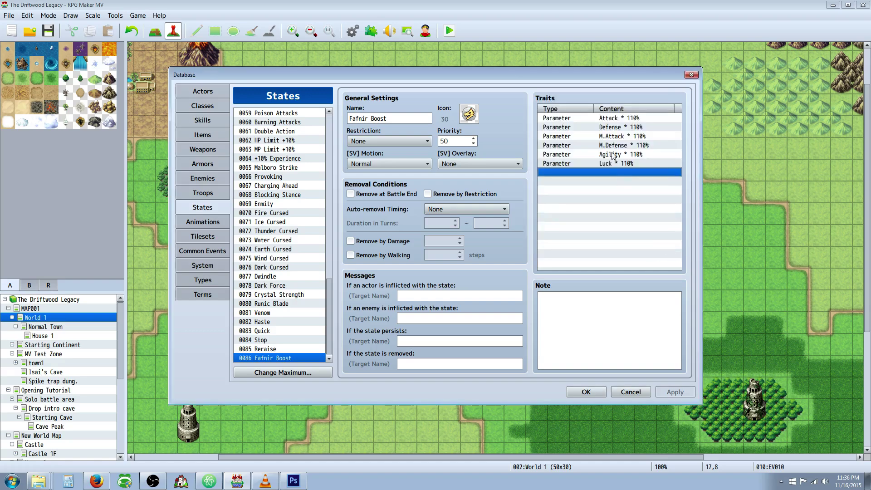
Examine the Fafnir Boost state's Attack, Defense, M.Attack, M.Defense, Agility and Luck traits, and close the database.
click(642, 118)
click(645, 126)
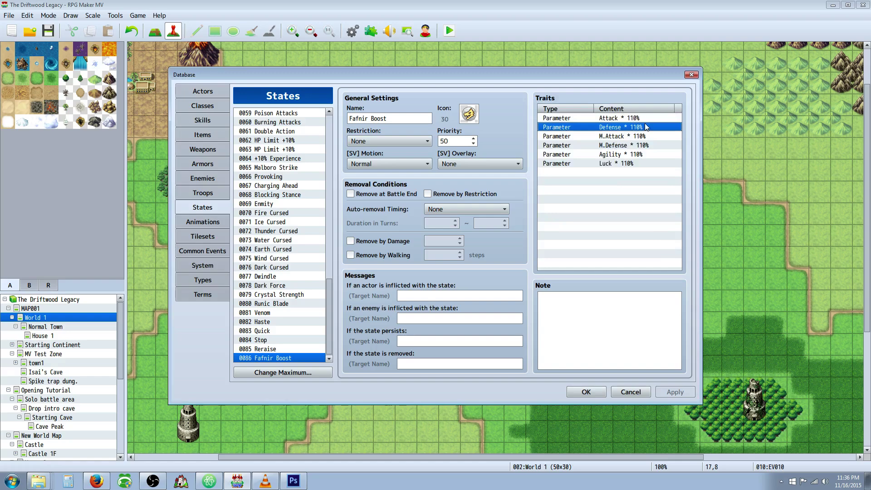
click(646, 136)
click(647, 145)
click(642, 155)
click(641, 163)
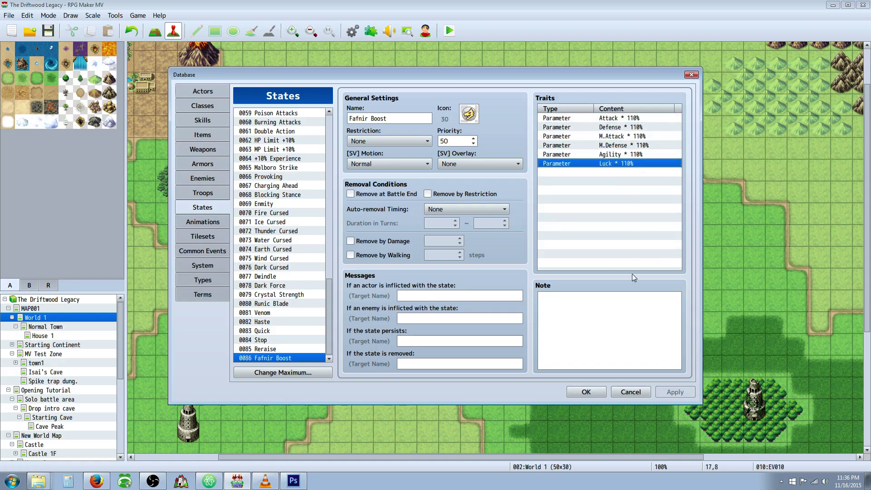
click(586, 392)
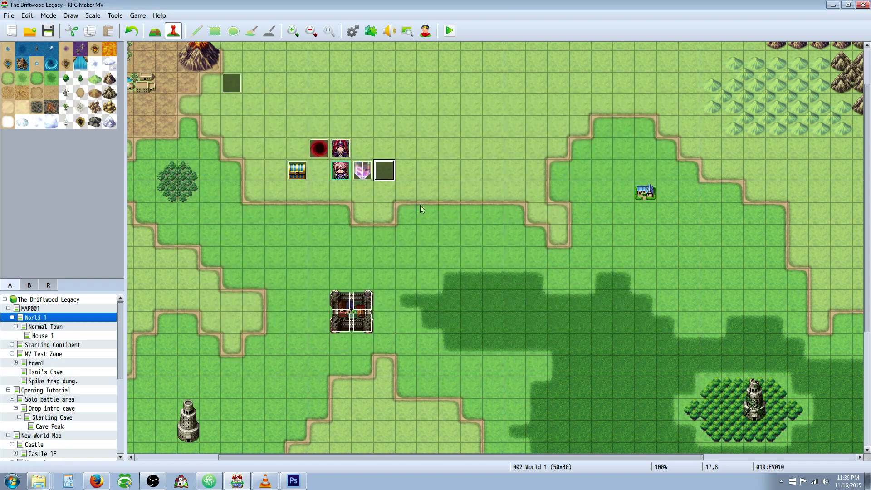
Look up the YEP_BaseTroopEvents plugin in the Plugin Manager, inspect its Base Troop ID parameter and accept its settings.
click(371, 30)
scroll(398, 204, down, 6)
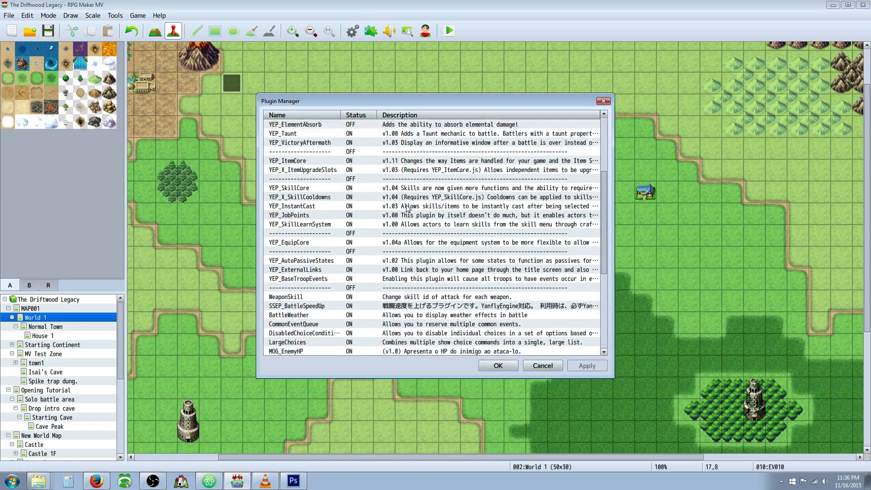
scroll(398, 204, down, 4)
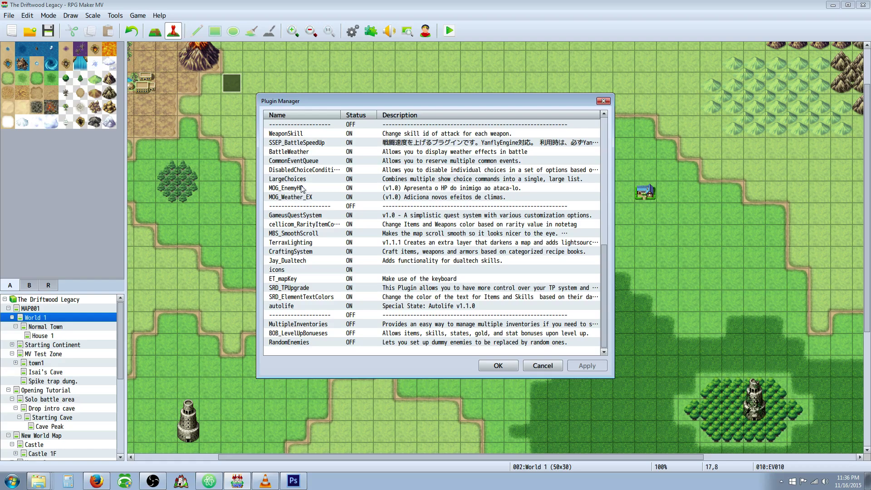
scroll(301, 185, up, 2)
click(308, 170)
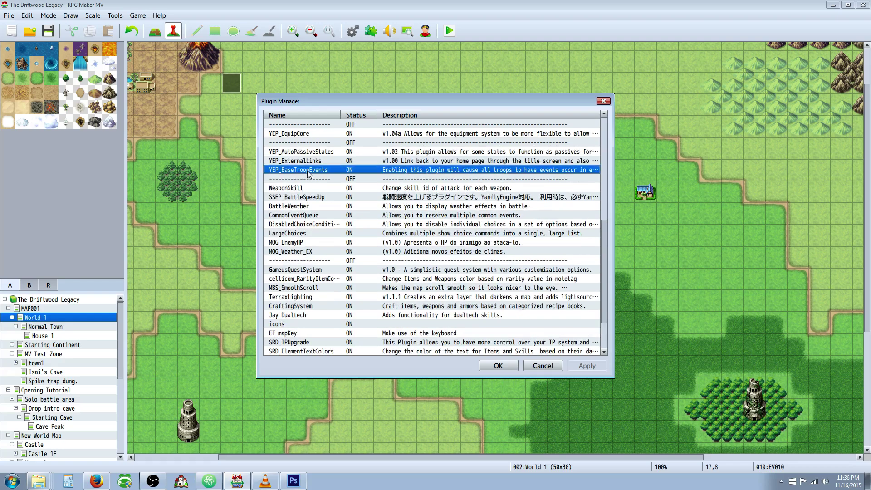
double_click(313, 171)
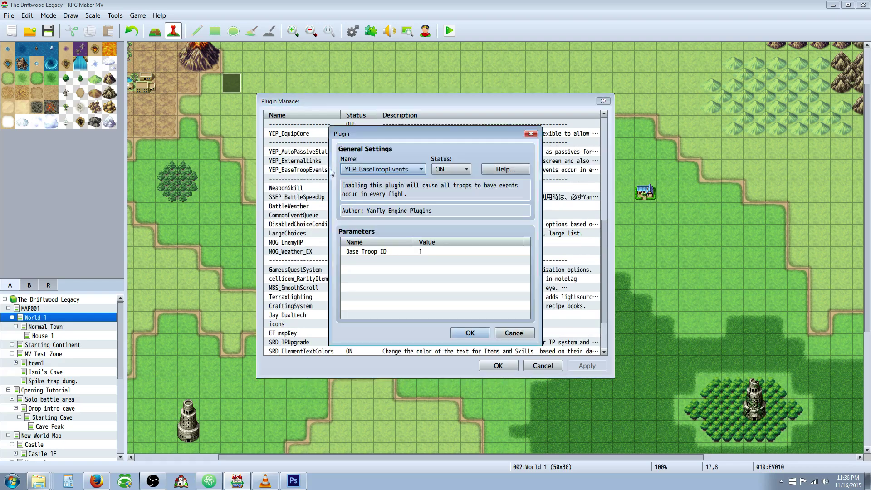
click(427, 253)
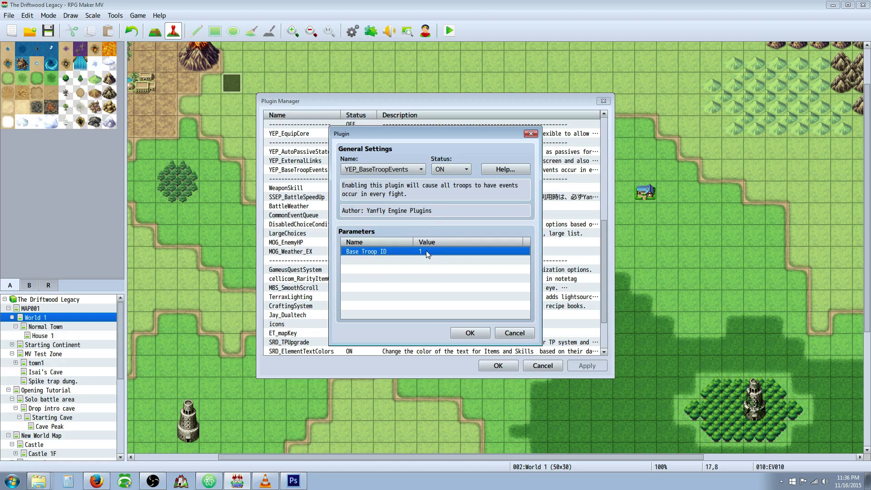
click(468, 334)
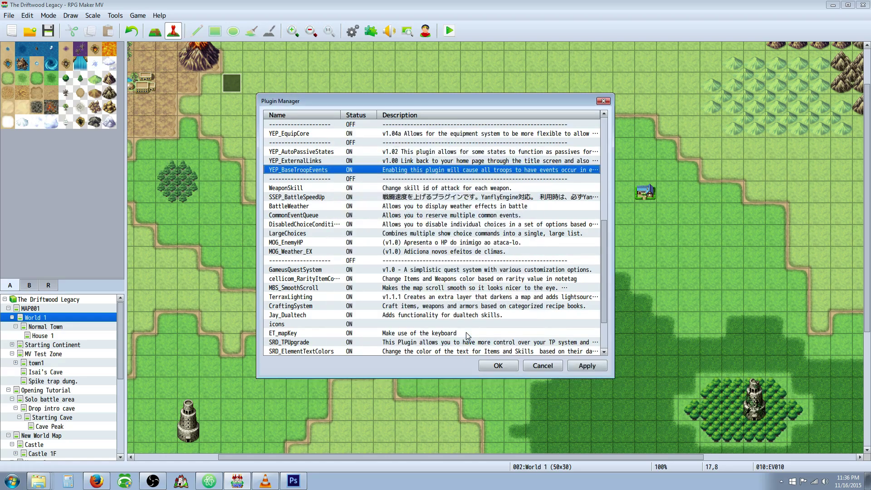
Check the MOG_Weather_EX plugin's settings without changing them, and close the Plugin Manager.
scroll(326, 171, up, 1)
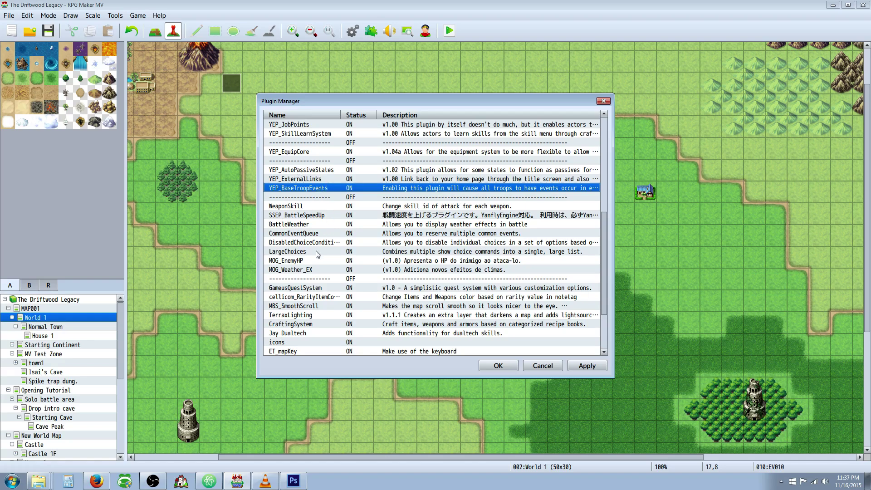
click(316, 272)
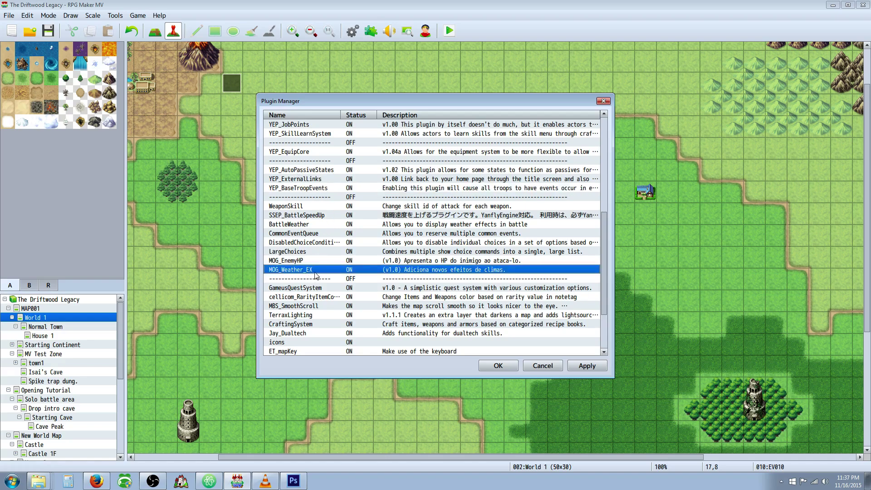
double_click(311, 272)
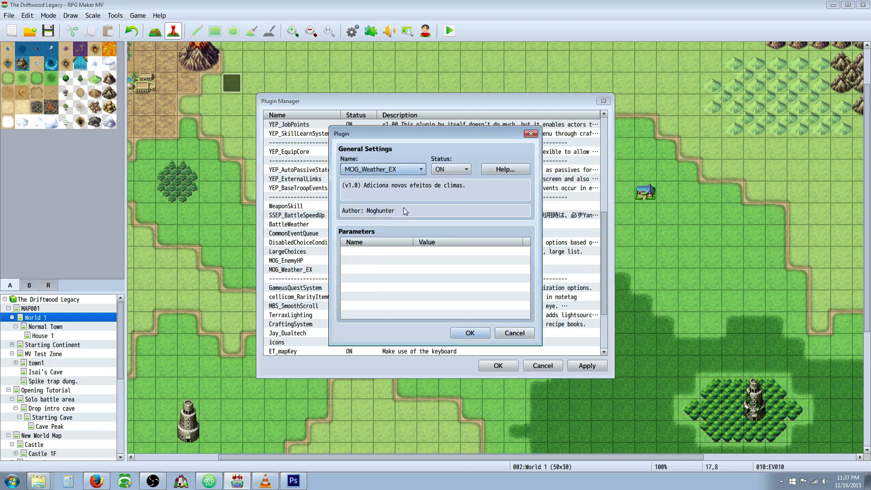
click(504, 335)
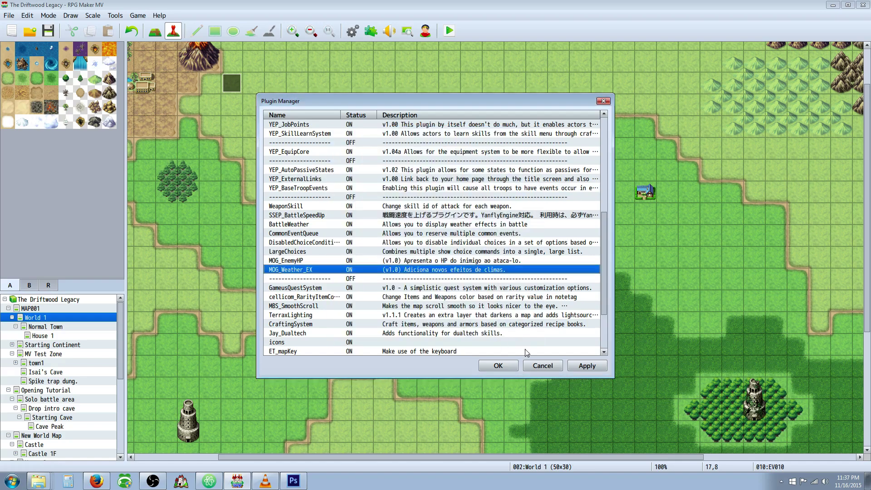
click(502, 365)
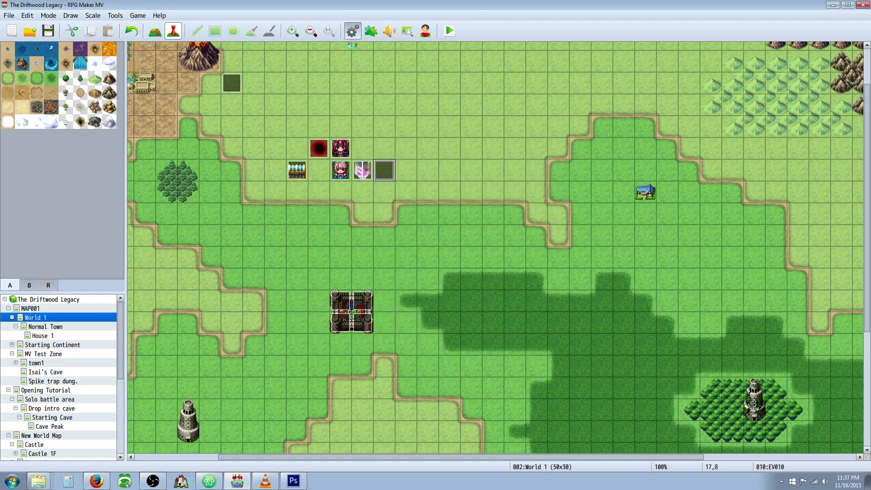
Go through the Alter Self: Light, Dark and Neutral common events in the database, ending on Alter Self: Neutral.
click(352, 31)
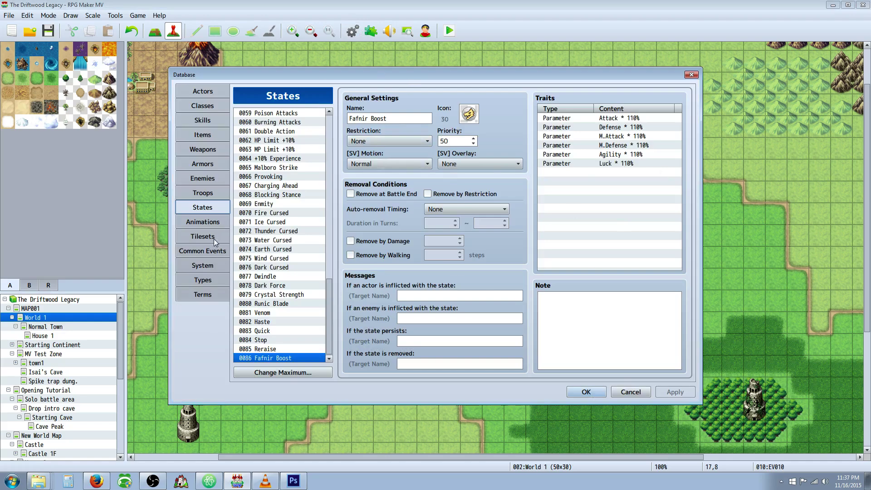
click(202, 251)
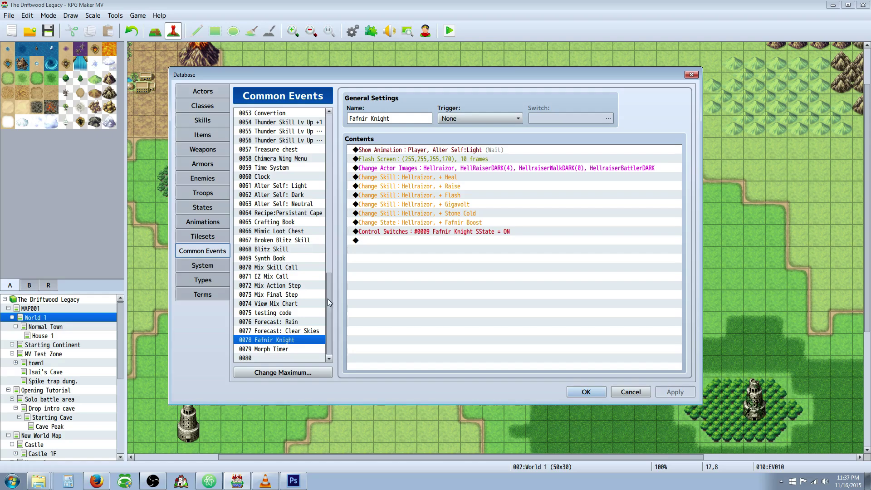
mouse_move(328, 299)
mouse_down()
mouse_move(328, 285)
mouse_move(328, 301)
mouse_up()
scroll(292, 200, up, 5)
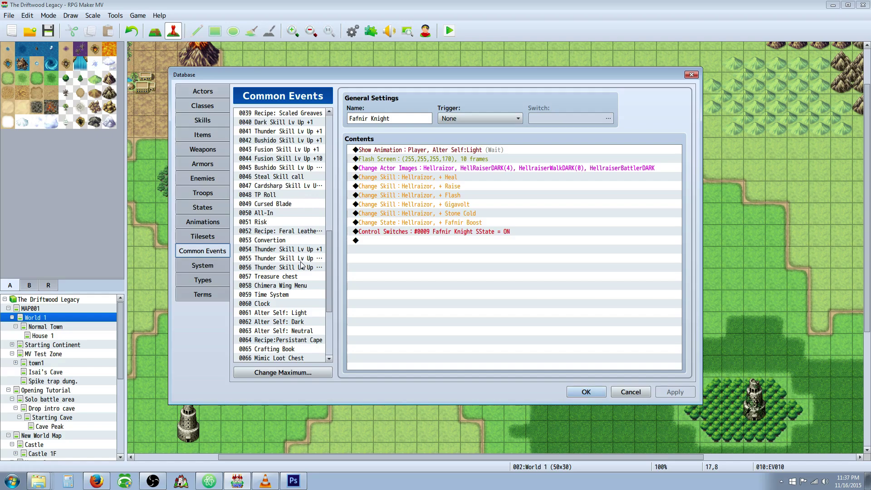
scroll(299, 263, down, 4)
scroll(299, 242, down, 2)
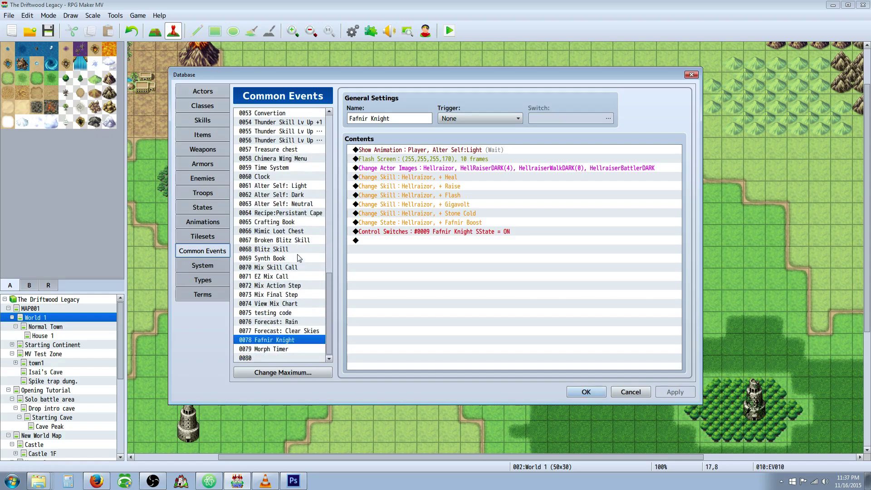
click(300, 258)
click(301, 204)
click(302, 186)
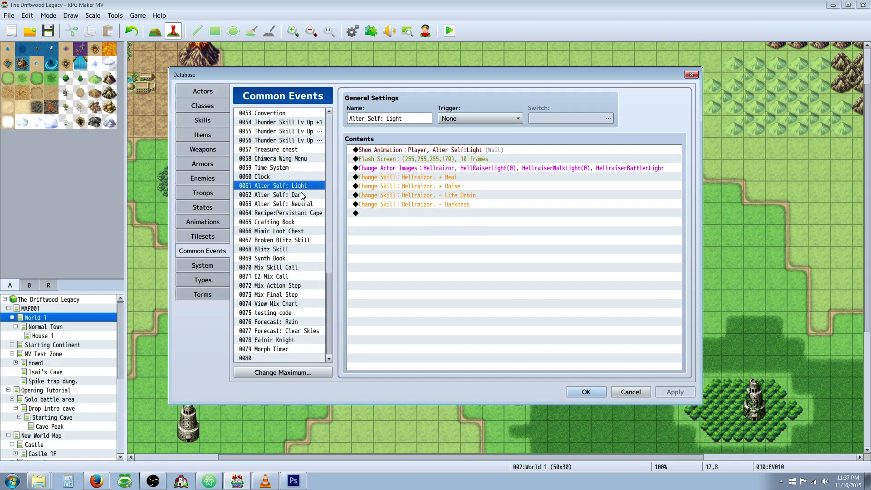
click(302, 195)
click(305, 206)
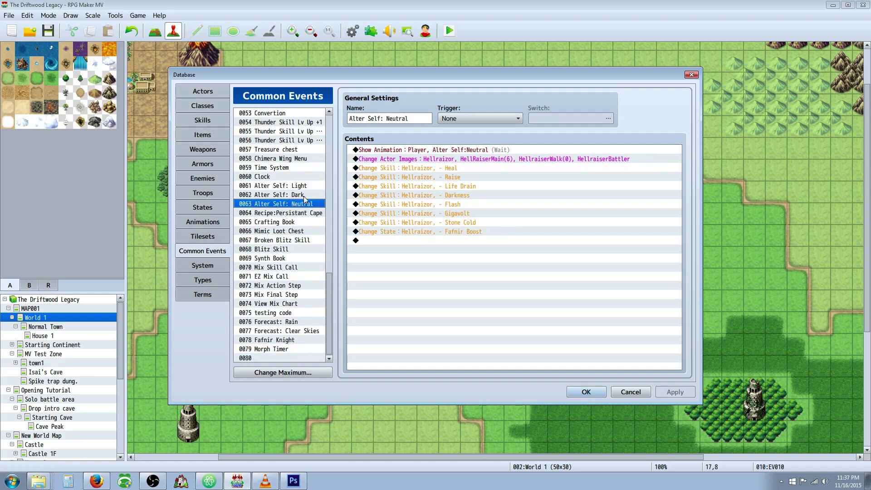
Examine the commands in Alter Self: Neutral that remove Flash, Gigavolt, Stone Cold and the Fafnir Boost state from Hellraizor.
click(426, 205)
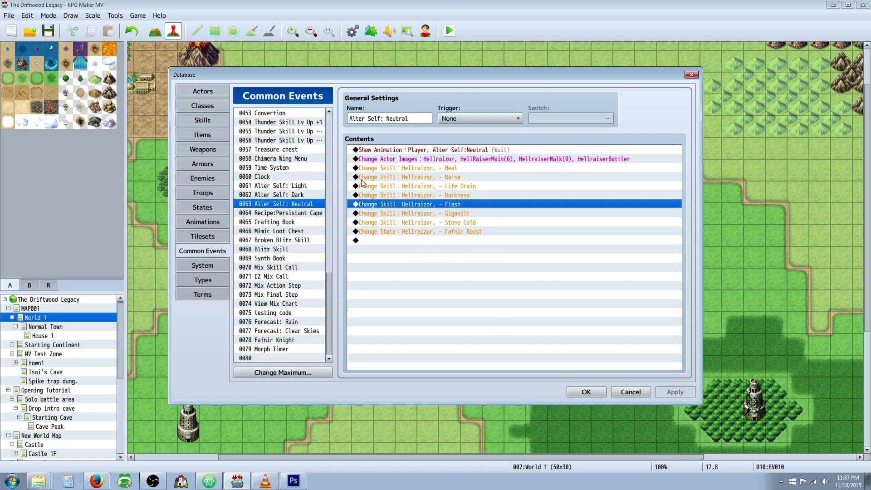
click(458, 216)
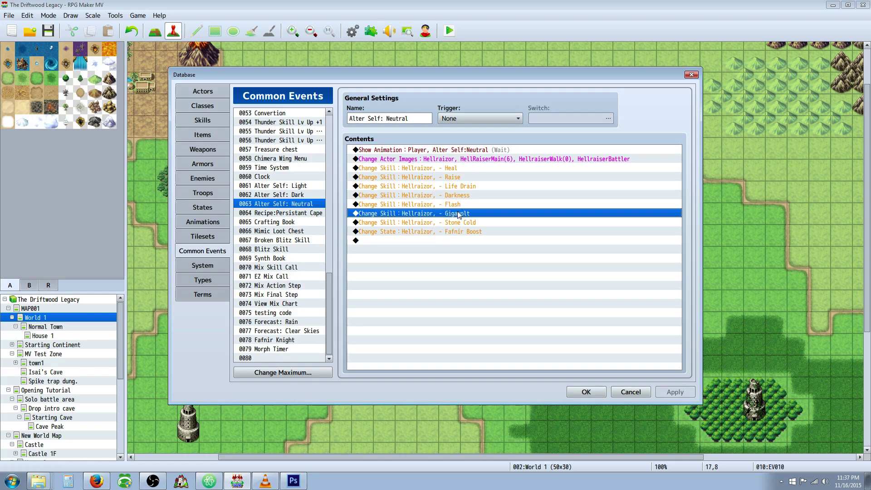
click(471, 222)
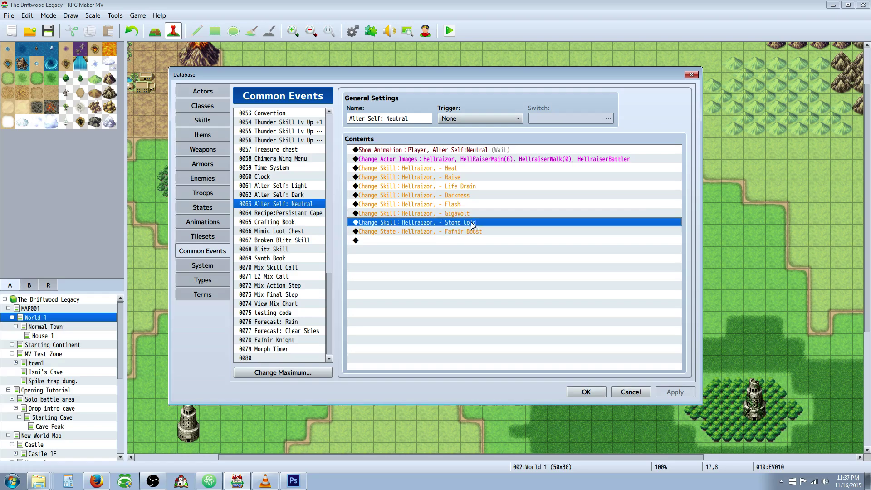
click(470, 233)
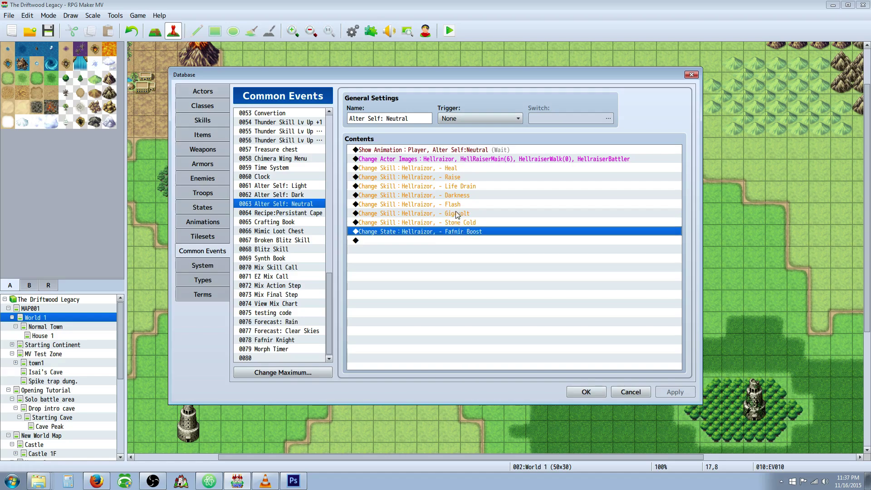
click(458, 205)
click(461, 213)
click(460, 222)
Demonstrate a new Change State command that removes Fafnir Boost from Hellraizor in Alter Self: Neutral, and cancel it.
right_click(437, 241)
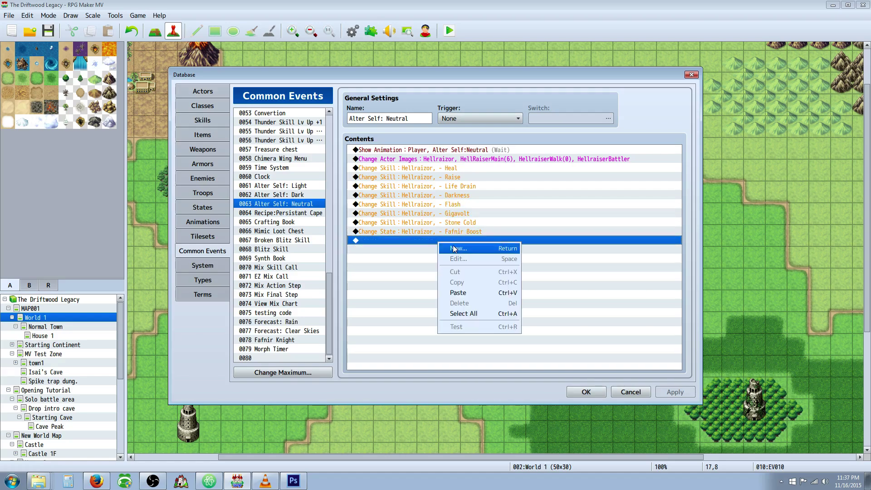
click(455, 249)
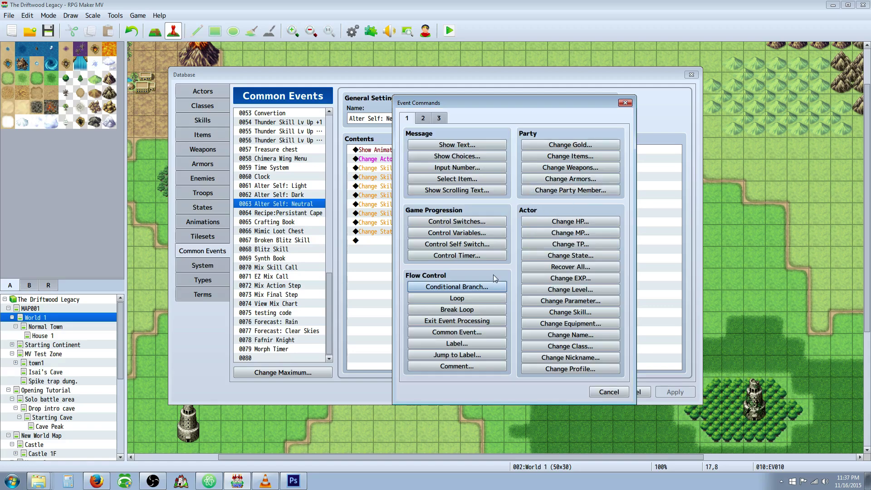
click(561, 255)
click(549, 218)
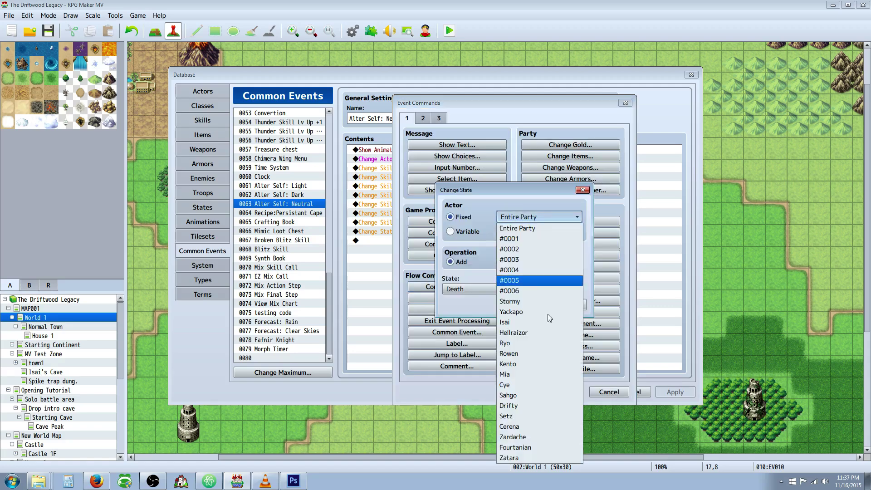
click(544, 333)
click(483, 288)
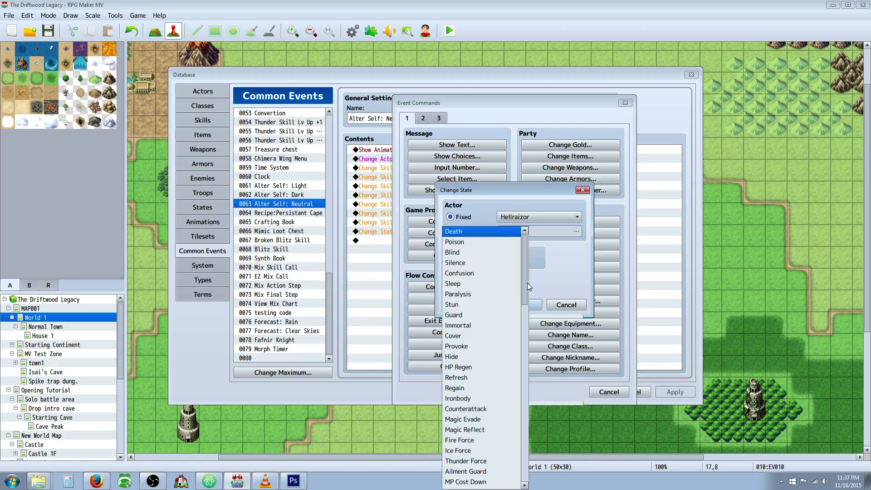
drag(527, 282, 526, 479)
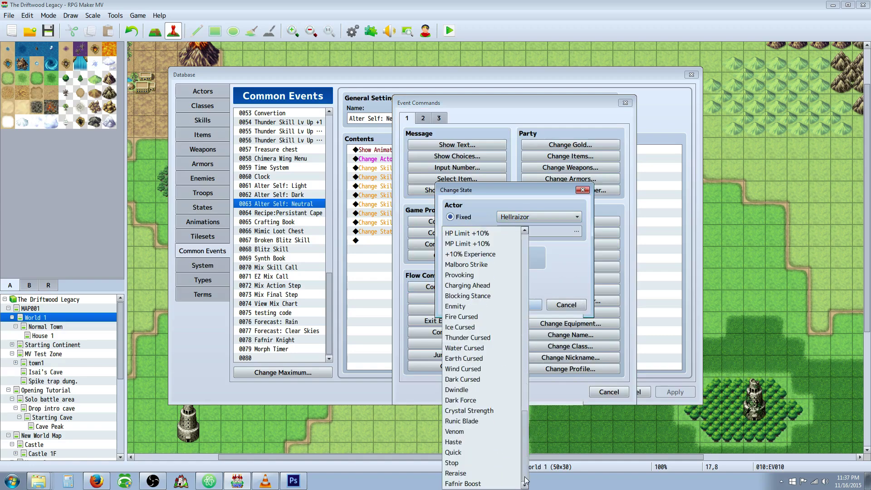
click(472, 479)
click(515, 264)
click(570, 304)
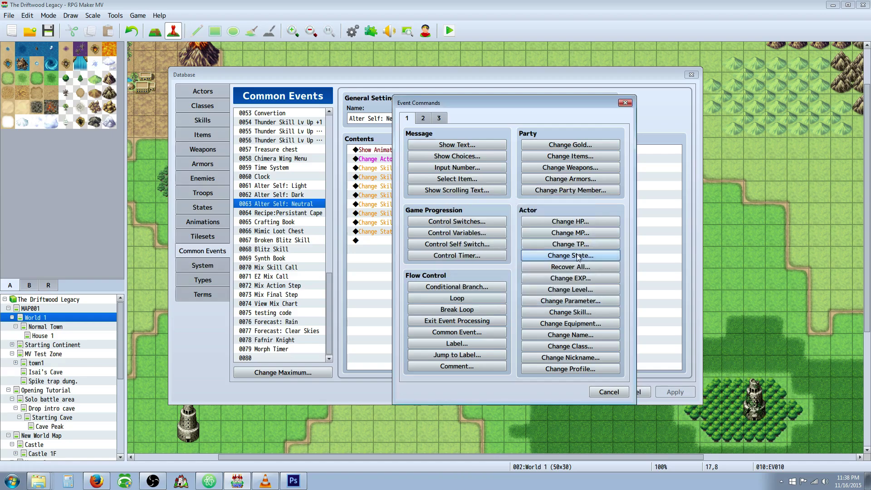
Demonstrate a Change Skill command with the Forget operation for Hellraizor, and cancel it without adding a command.
click(582, 316)
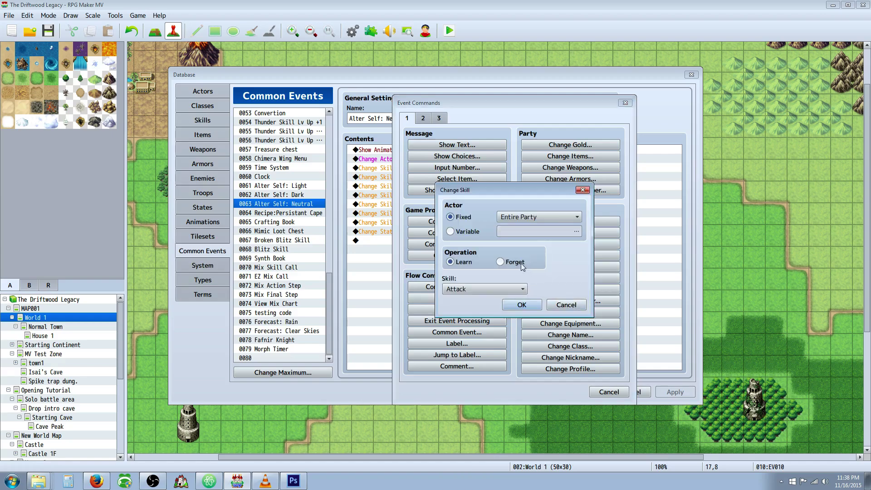
click(516, 264)
click(538, 217)
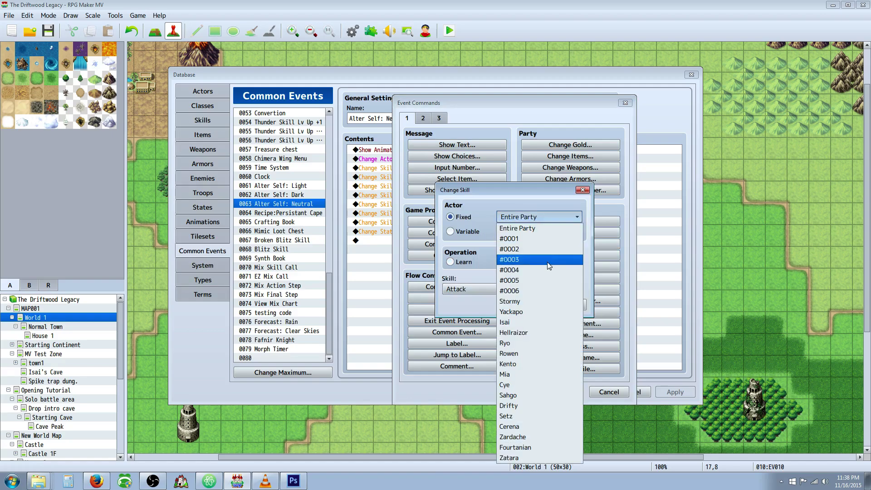
click(535, 335)
click(488, 291)
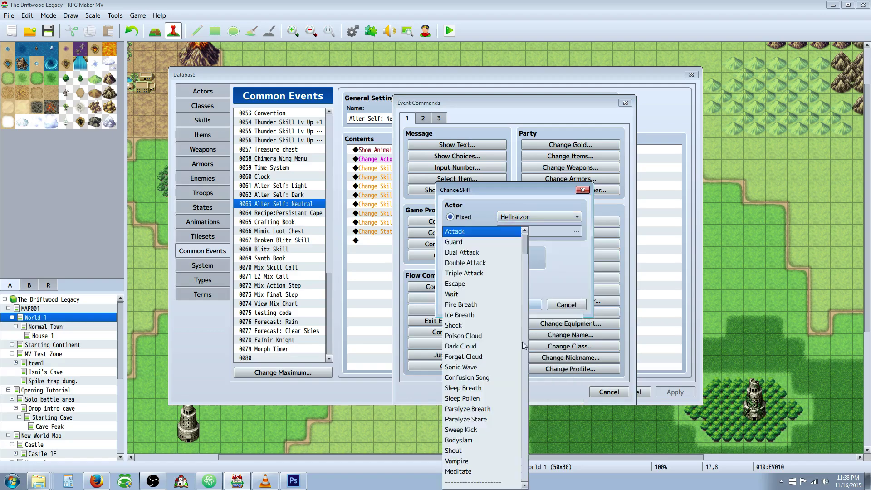
click(562, 304)
click(609, 391)
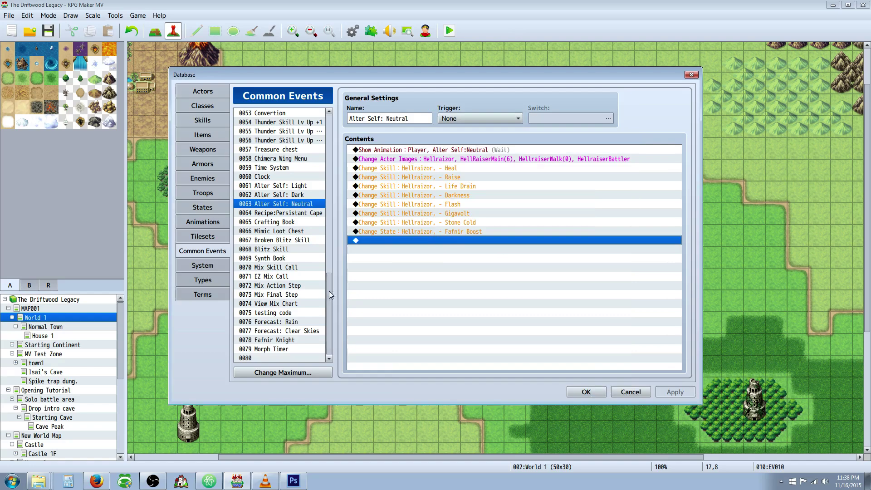
Review the Fafnir Knight common event's Change Skill, Change State and Control Switches commands.
click(285, 340)
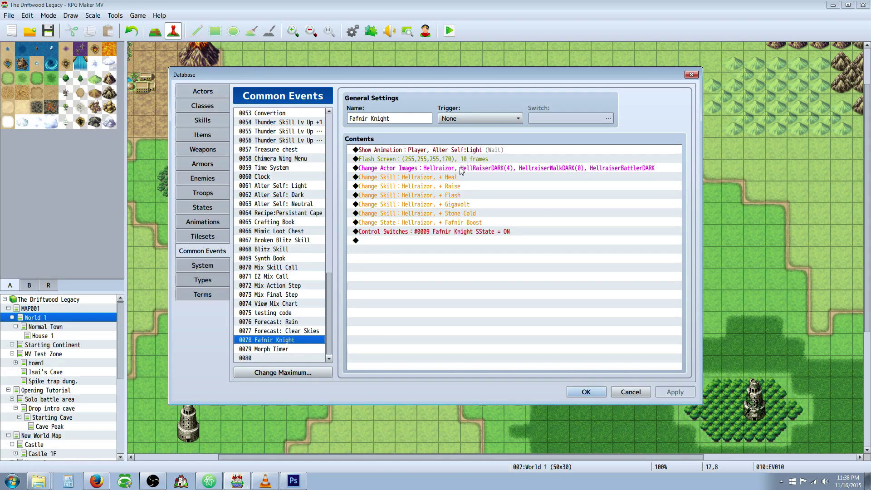
click(465, 205)
click(464, 222)
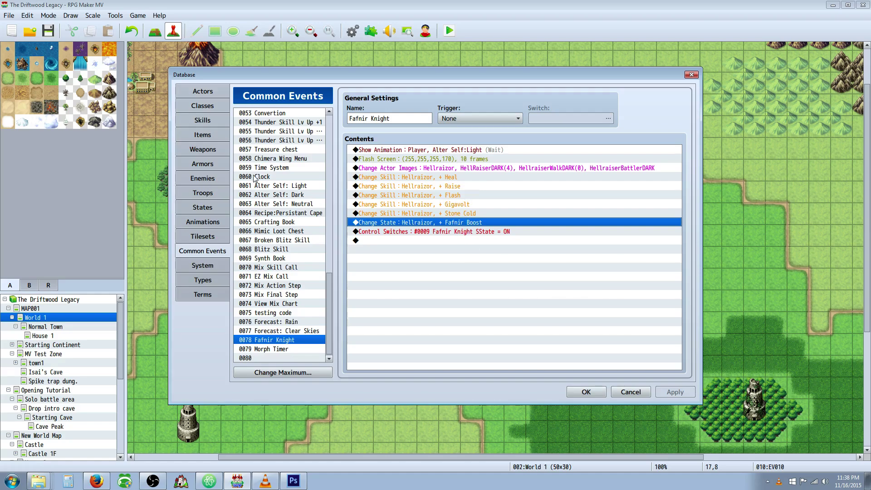
click(440, 231)
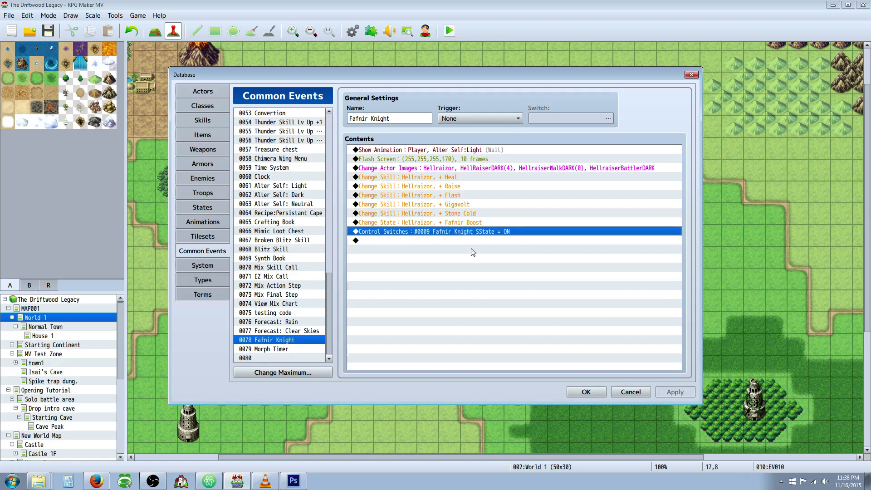
Examine the first battle event page of the Slime*2 troop, including its conditions, span, Save BGM and Play BGM commands.
click(211, 194)
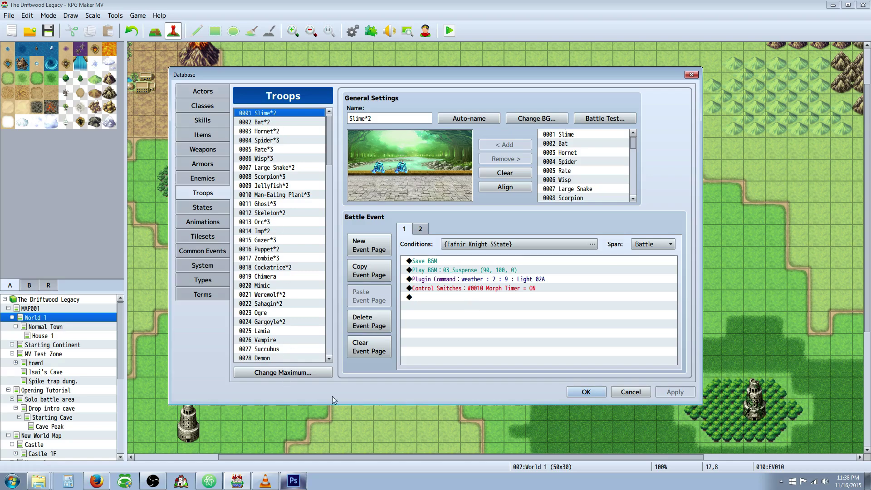
click(438, 263)
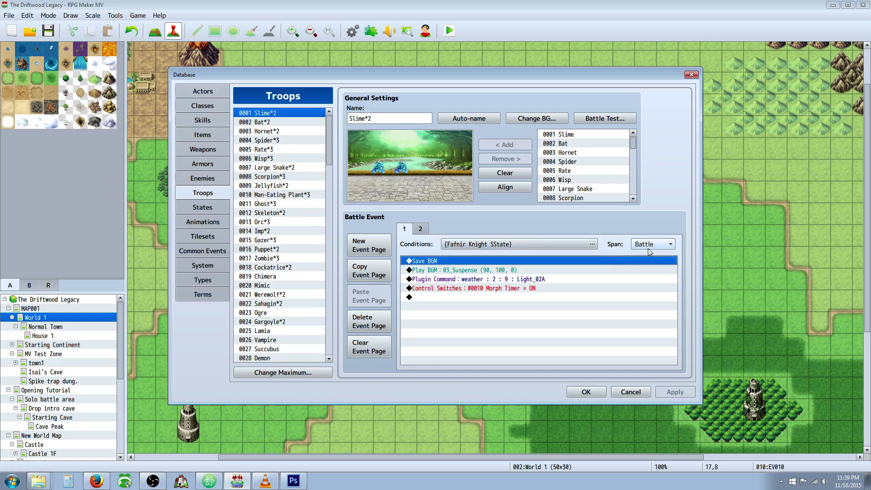
click(438, 269)
click(440, 262)
click(444, 271)
View the Save BGM and Replay BGM options among the event commands, and cancel without adding one.
right_click(431, 297)
click(448, 307)
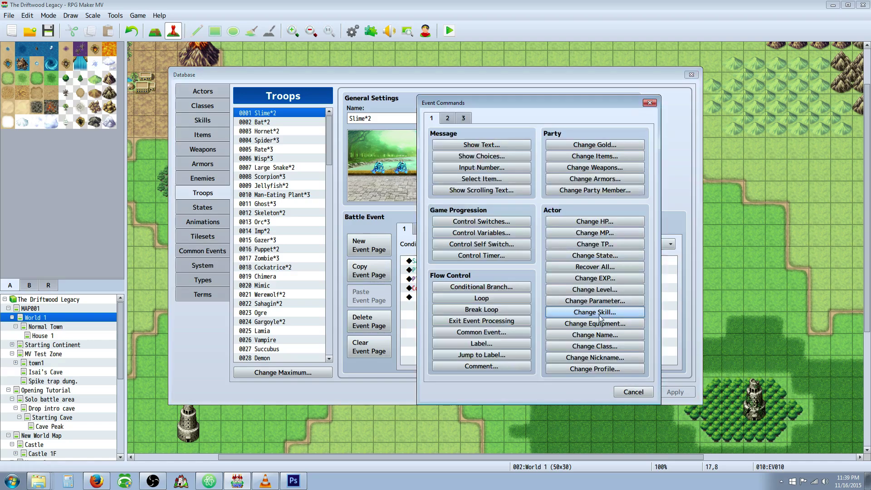
click(448, 118)
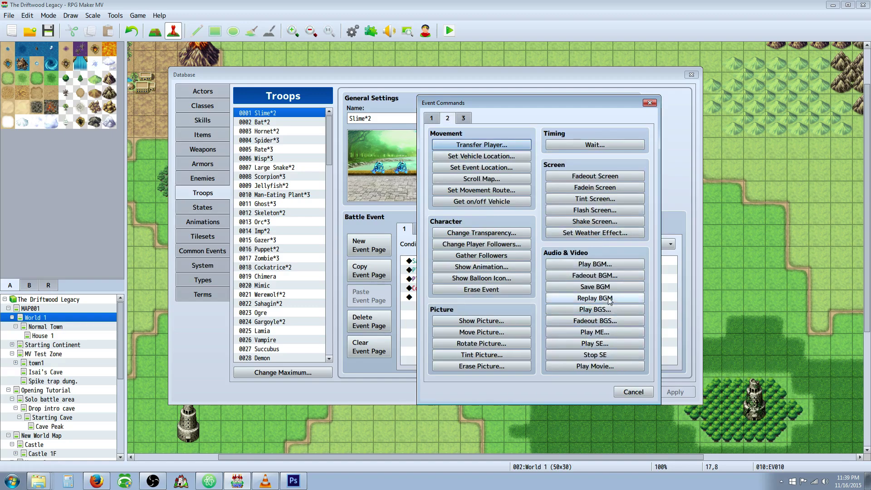
click(640, 391)
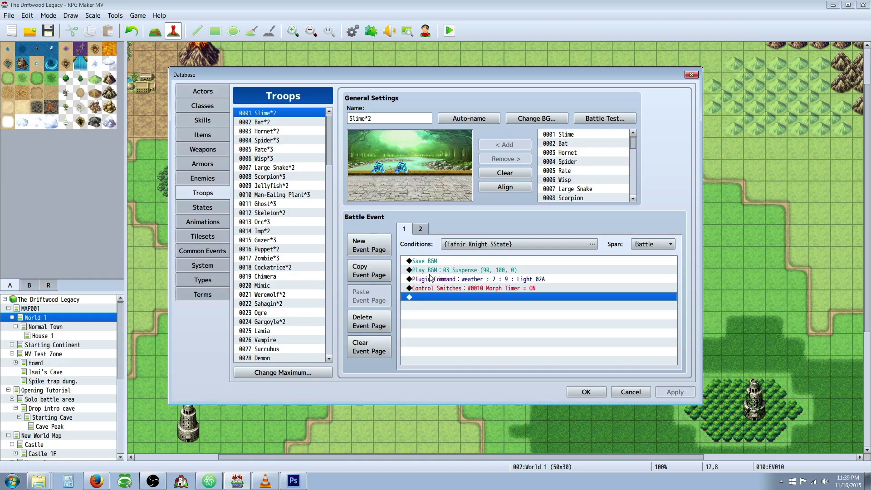
Review the Play BGM and weather plugin commands, view the built-in Set Weather Effect option, and cancel without adding it.
click(453, 271)
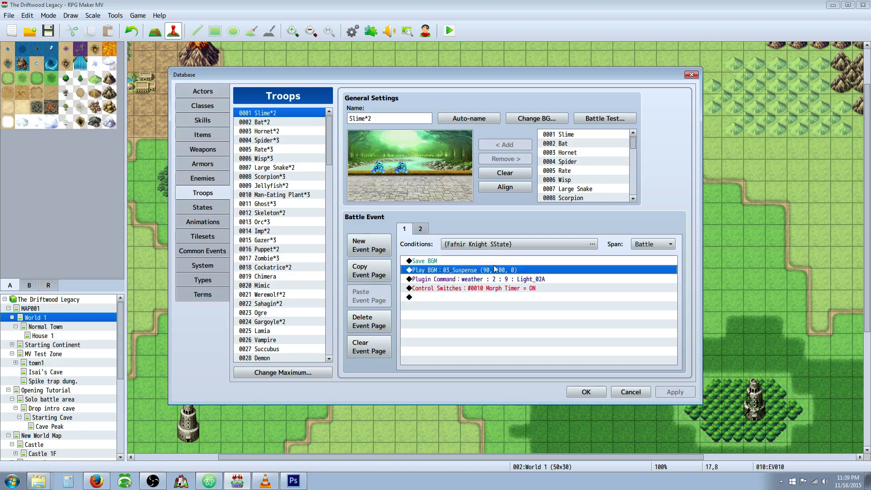
click(459, 281)
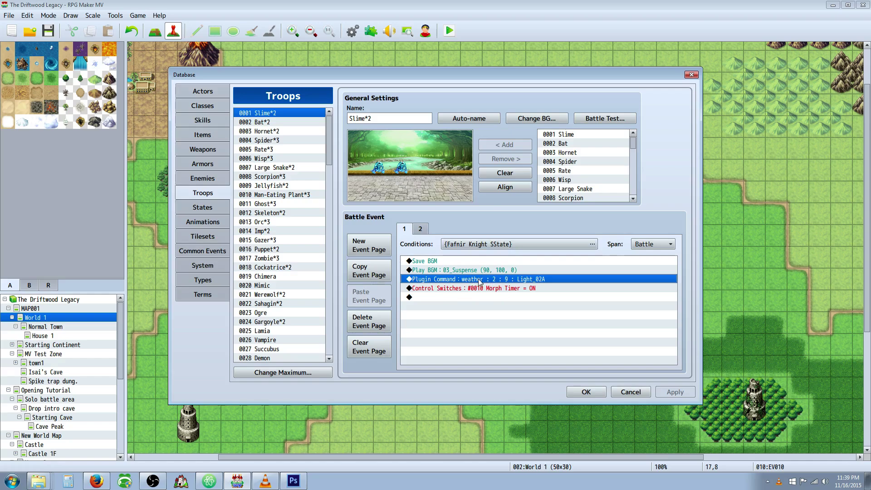
right_click(441, 296)
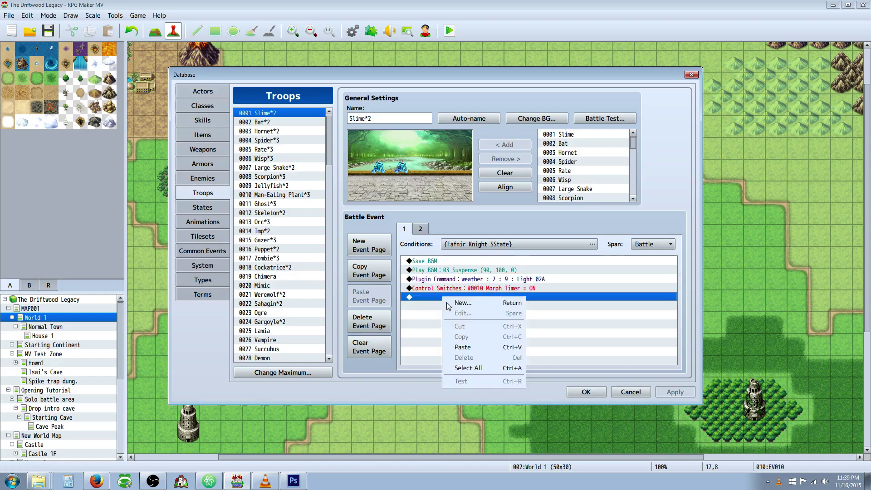
click(459, 303)
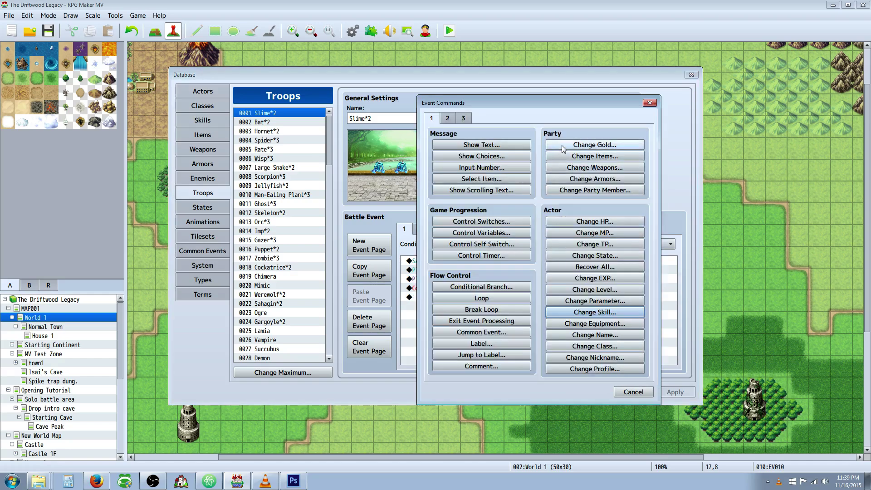
click(449, 120)
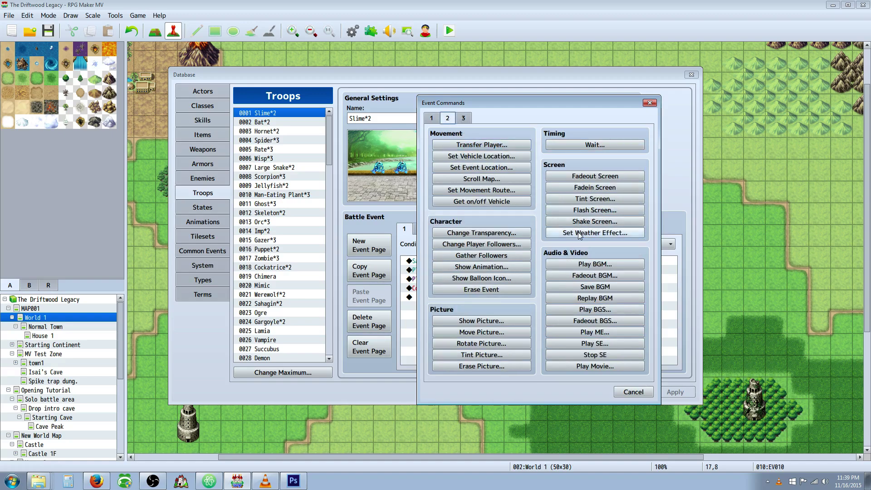
click(634, 391)
Review the Morph Timer switch command on the first battle event page and the conditional branch contents on the second.
click(461, 288)
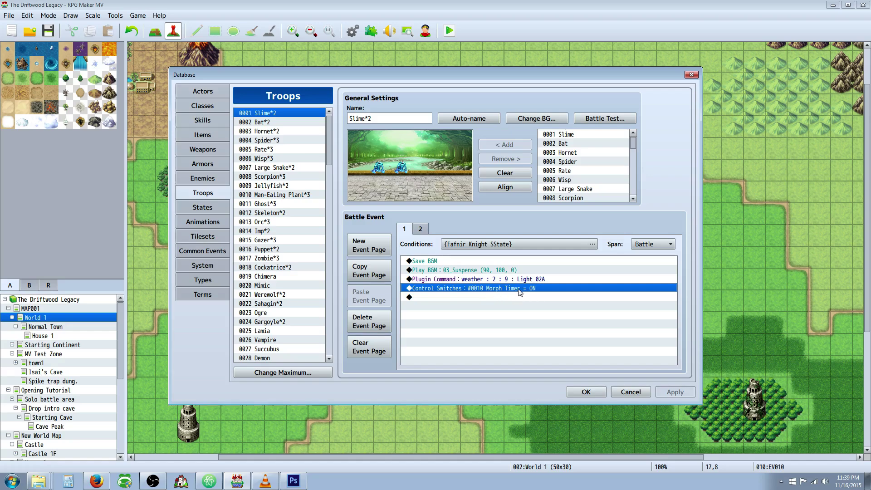
click(420, 229)
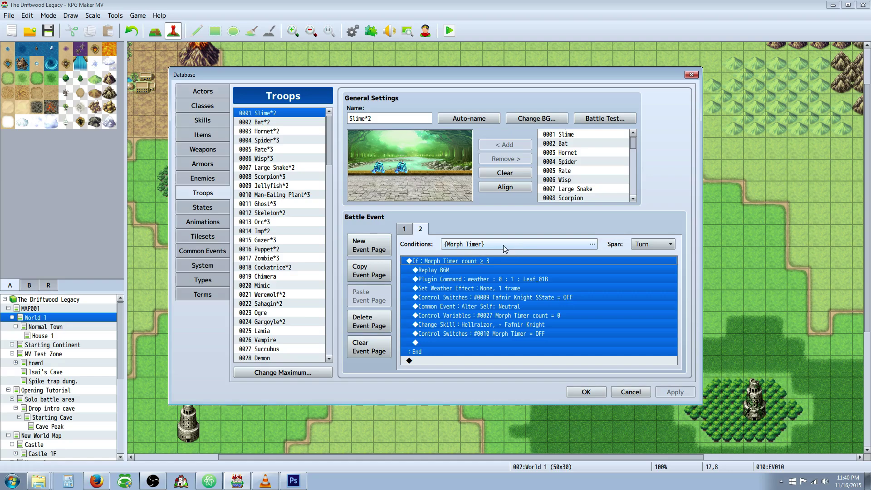
click(405, 230)
click(421, 231)
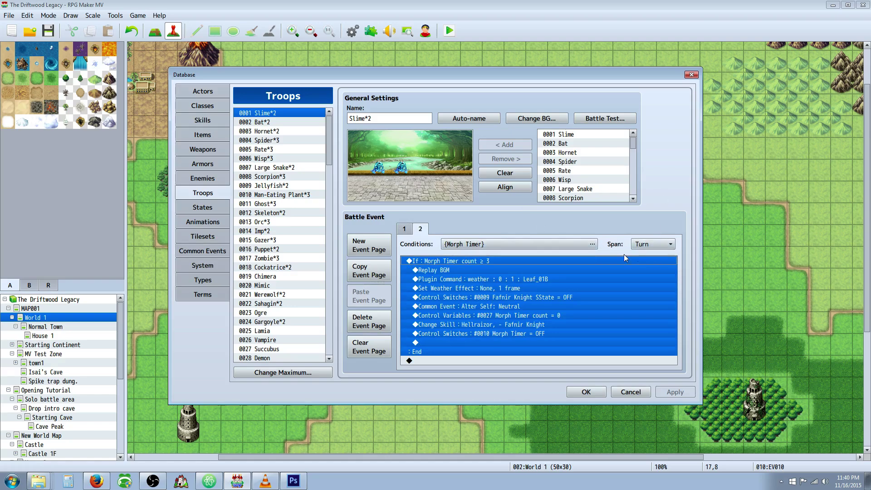
click(525, 290)
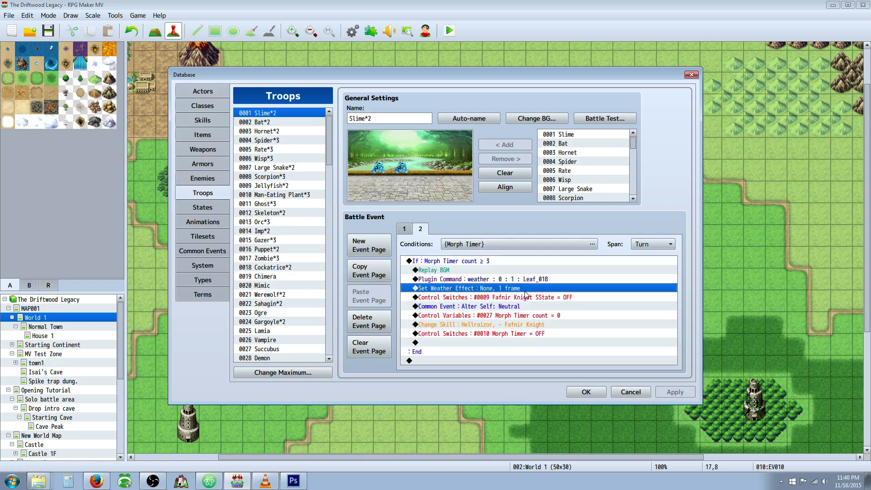
click(474, 262)
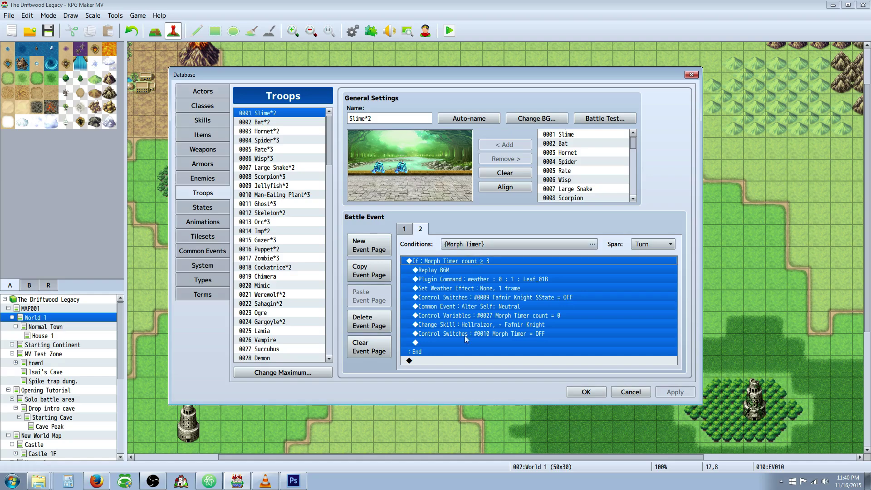
Demonstrate a new variable-based Conditional Branch, viewing the Morph Timer count variable in the selector, and cancel without adding the command.
right_click(451, 360)
click(474, 358)
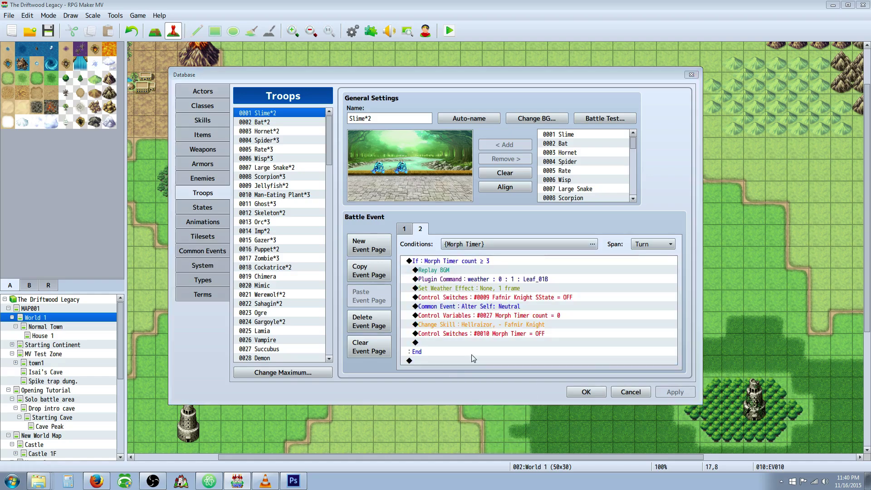
double_click(473, 359)
click(481, 286)
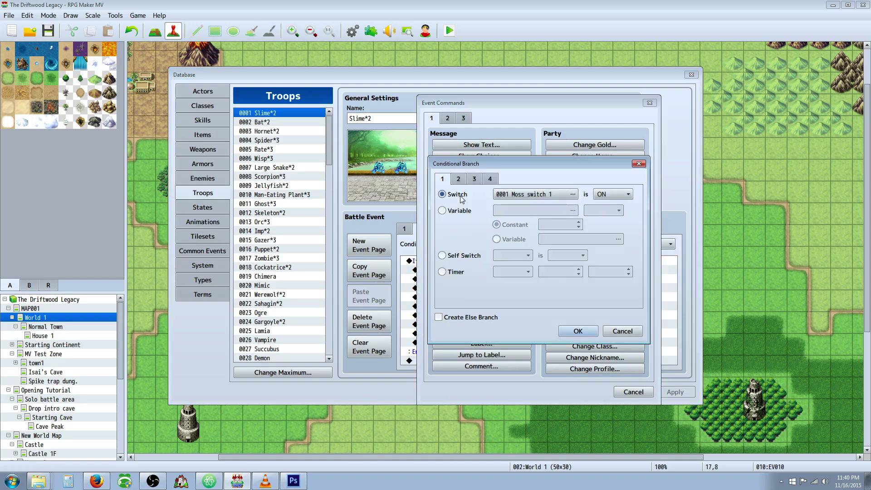
click(459, 211)
click(573, 210)
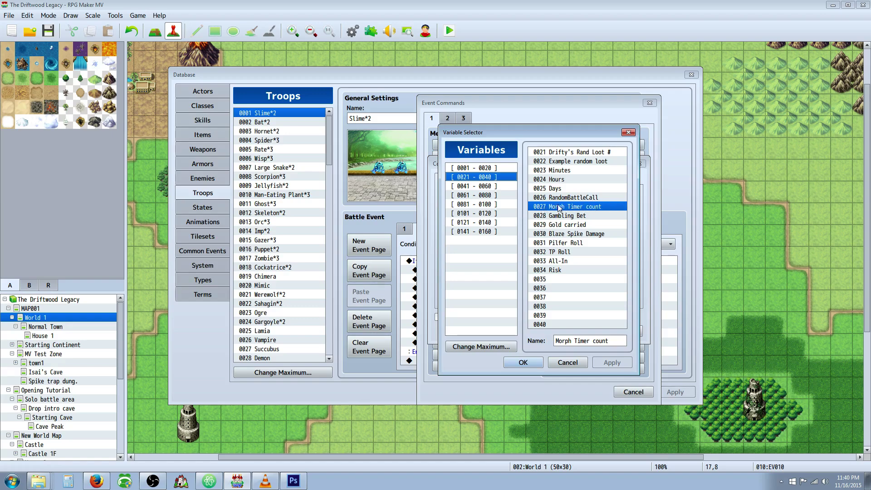
click(573, 366)
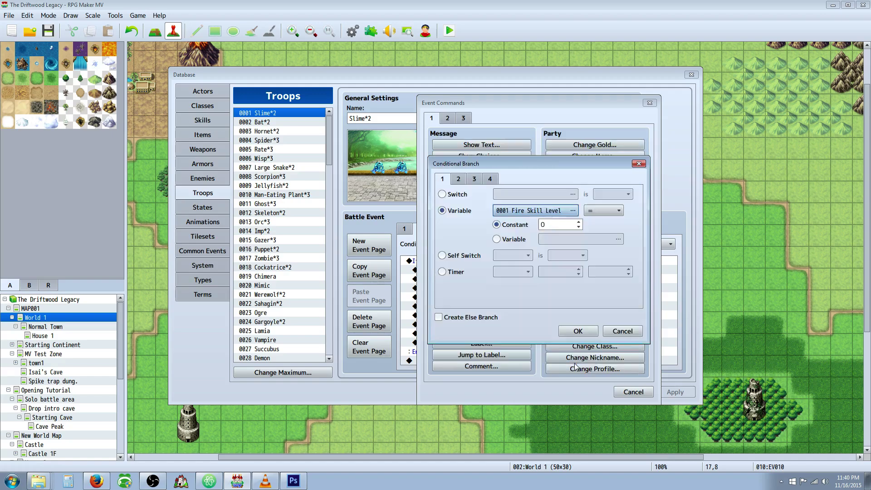
click(622, 331)
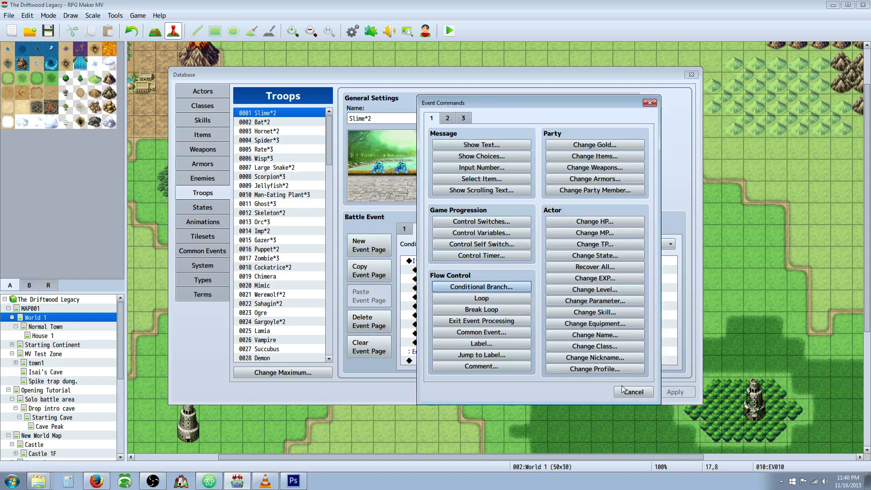
click(634, 392)
Inspect the existing Conditional Branch on Morph Timer count, and accept it with the constant kept at 3.
right_click(459, 263)
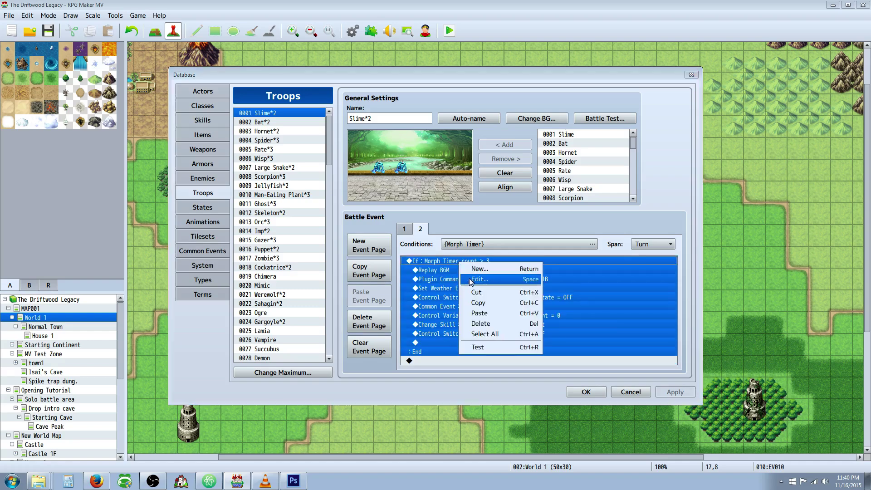
click(474, 279)
double_click(556, 277)
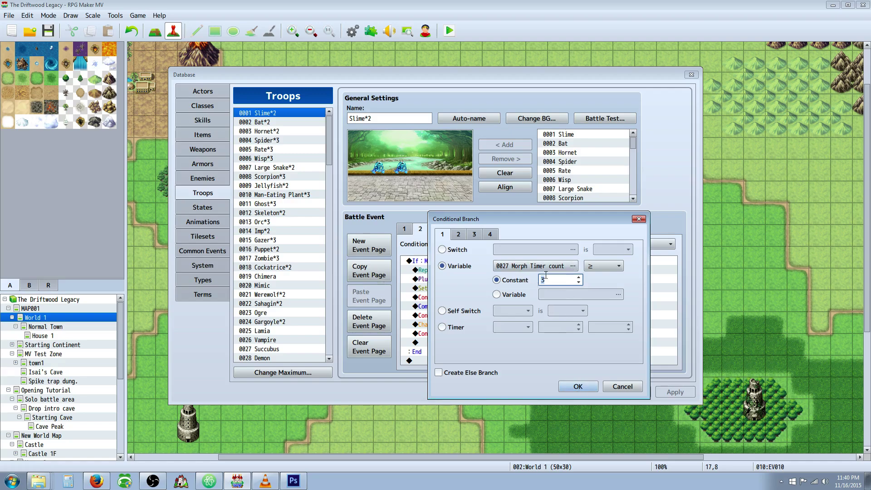
click(566, 384)
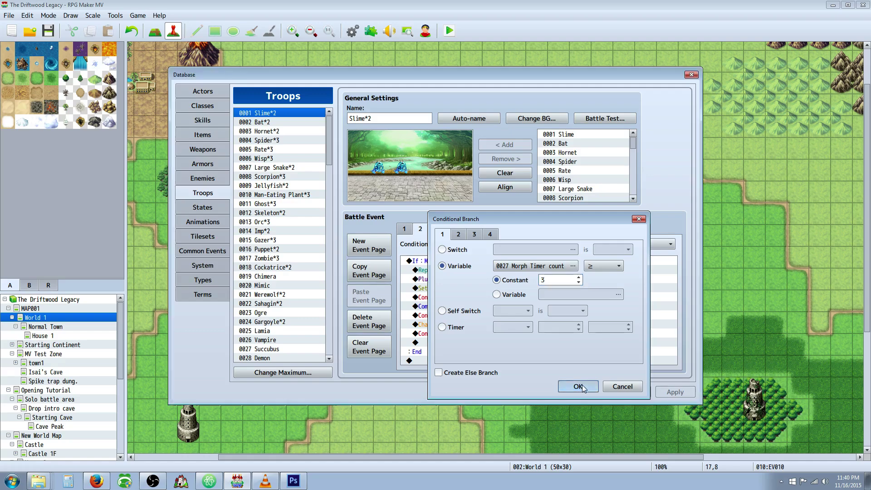
click(457, 270)
click(463, 262)
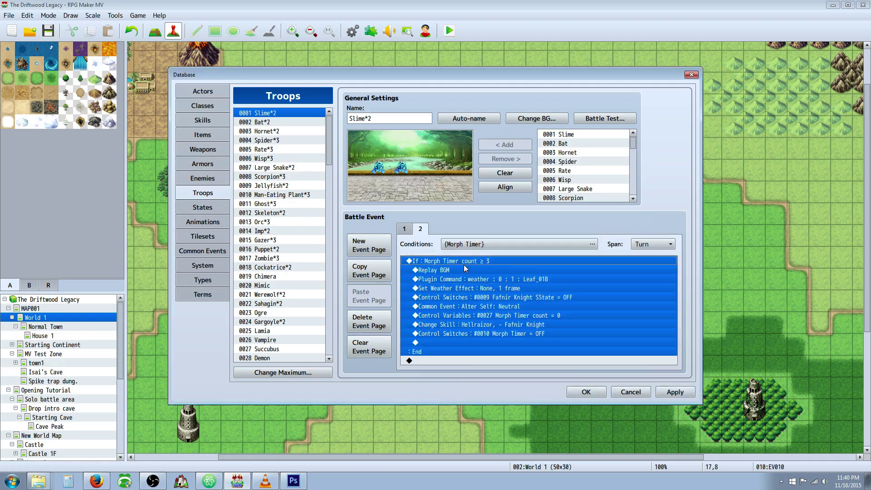
Compare the Slime*2 troop's two battle event pages, and apply the database changes.
click(410, 231)
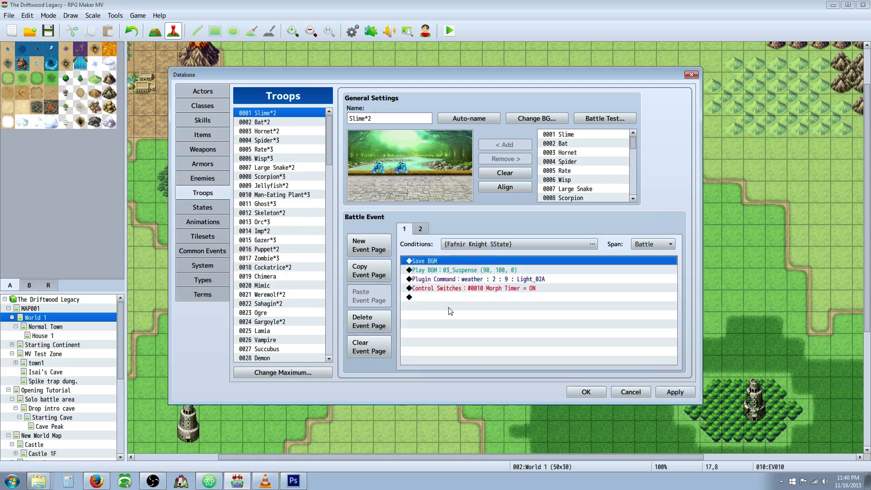
click(421, 230)
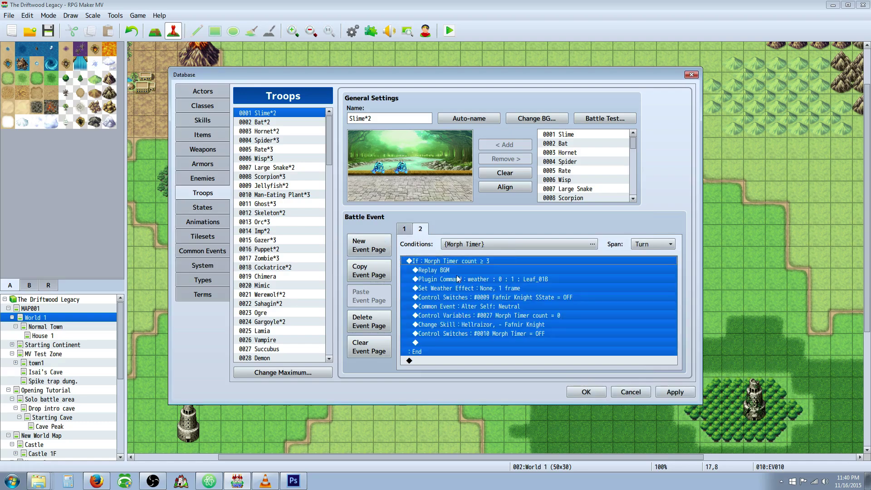
click(454, 265)
click(672, 392)
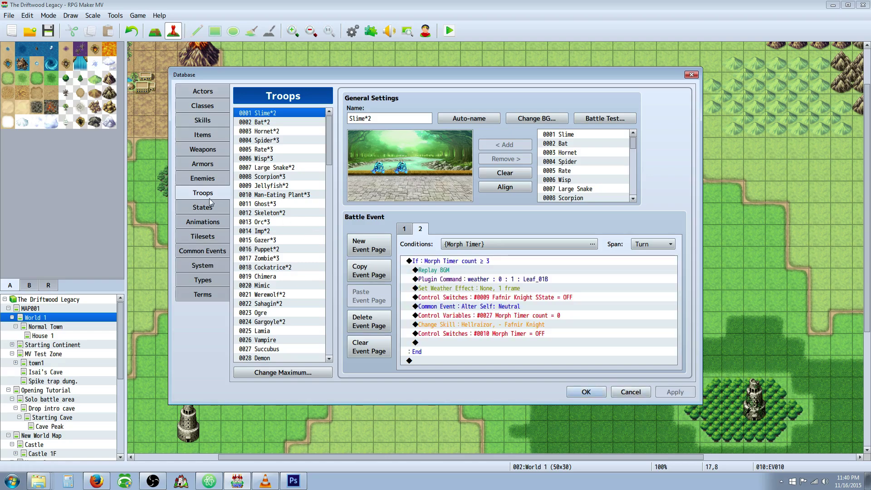
Examine the Gigavolt skill's Morph Timer common event effect in the Skills database.
click(209, 121)
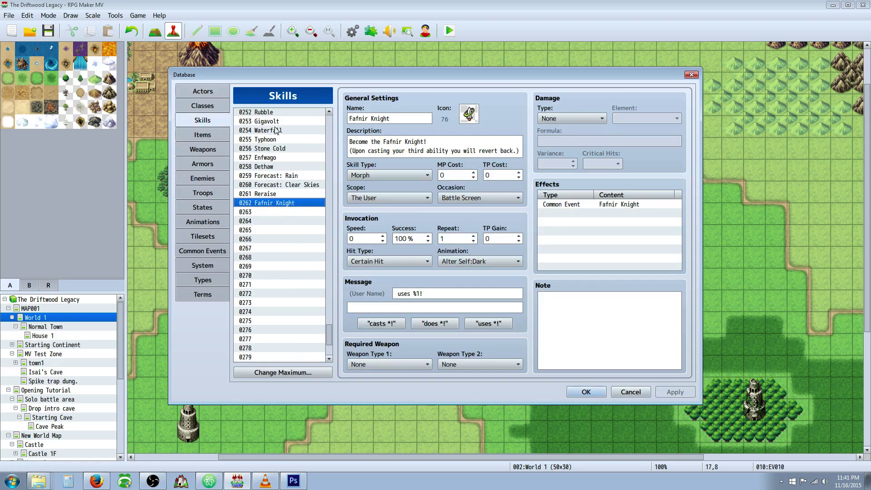
scroll(275, 132, up, 4)
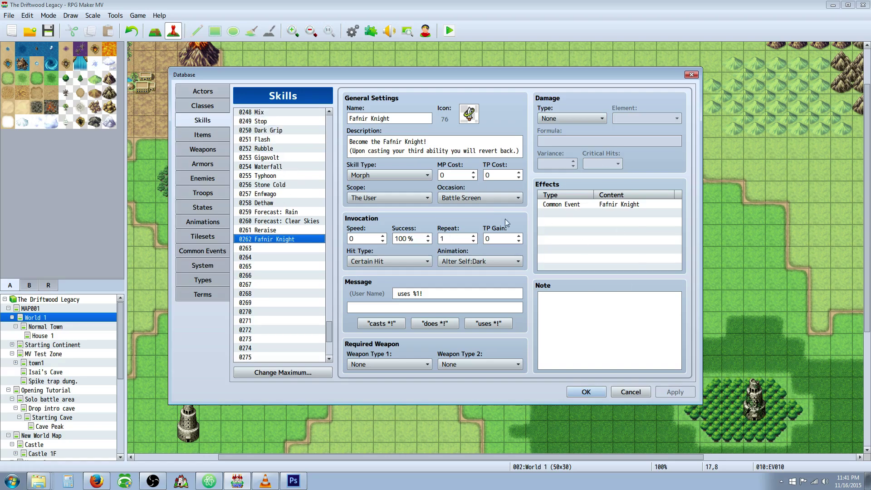
click(276, 157)
click(598, 204)
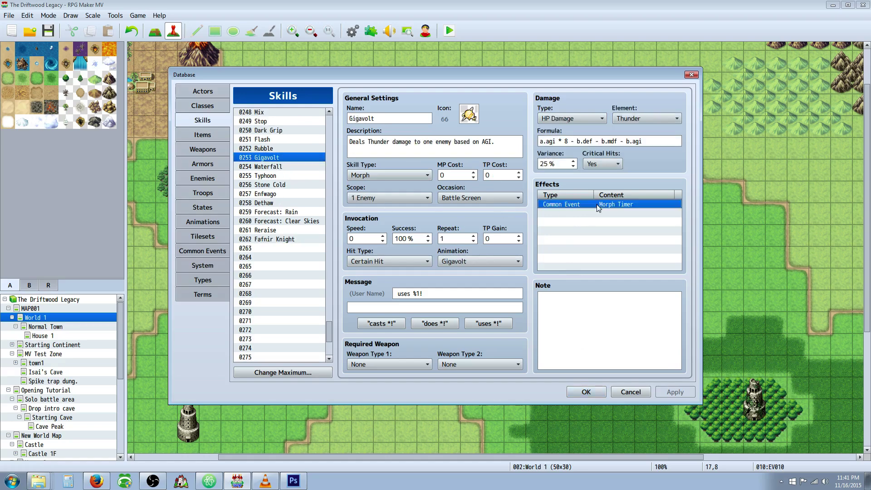
click(274, 140)
click(275, 158)
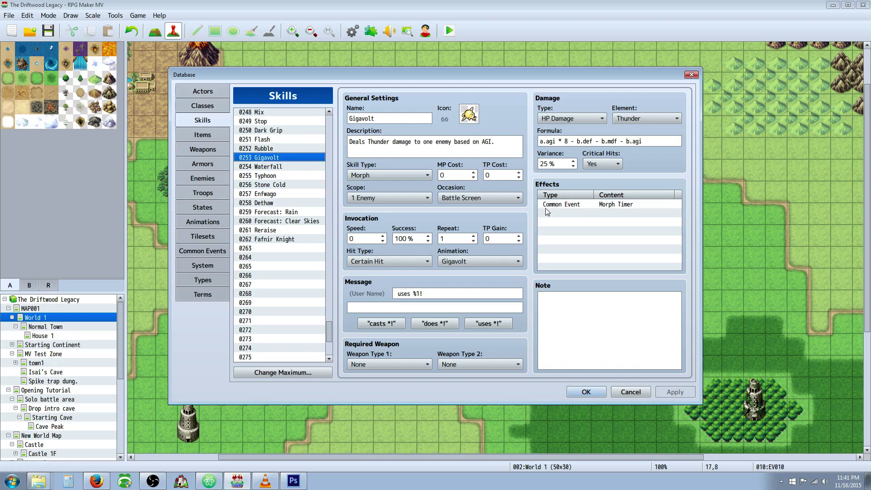
click(566, 206)
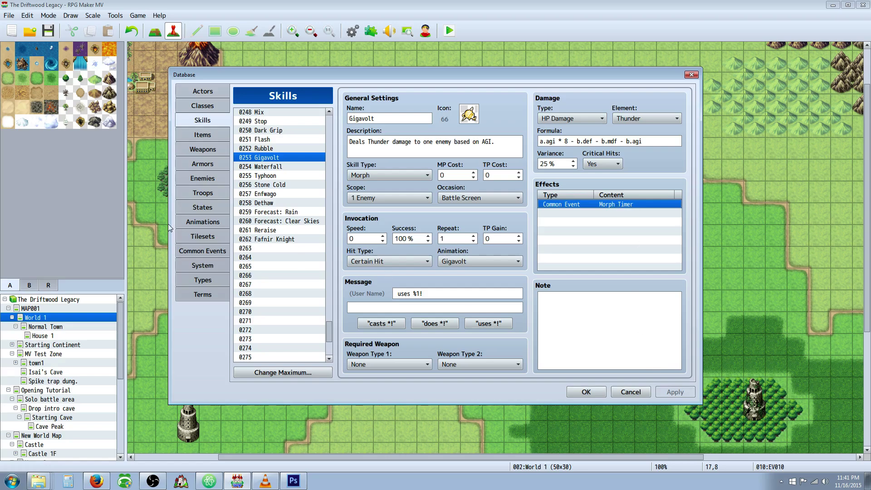
Examine the Control Variables command in the Morph Timer common event.
click(199, 253)
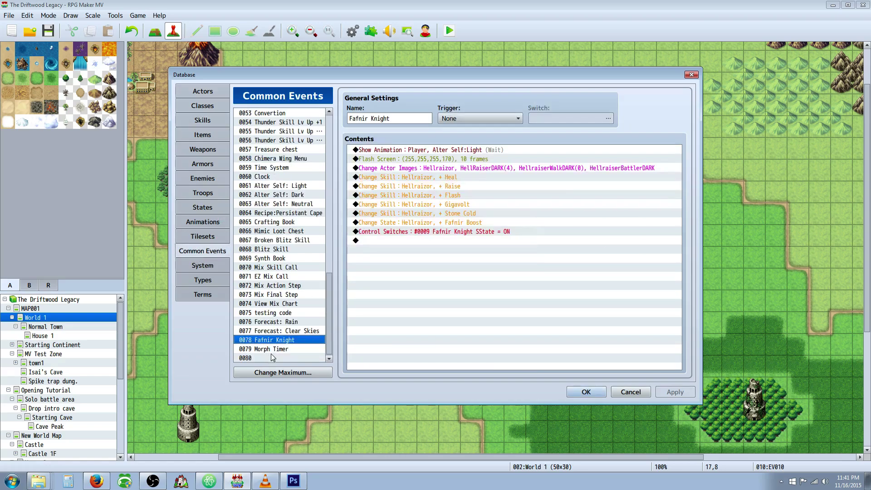
click(272, 358)
click(278, 350)
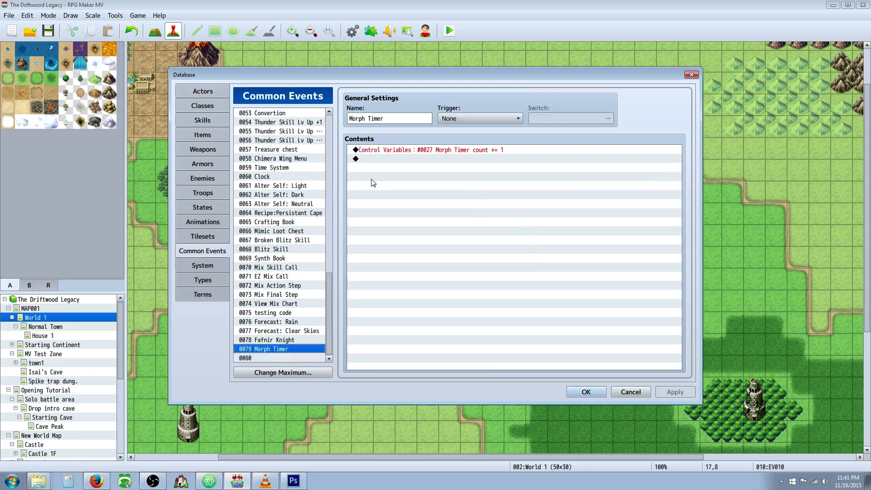
right_click(401, 155)
click(456, 151)
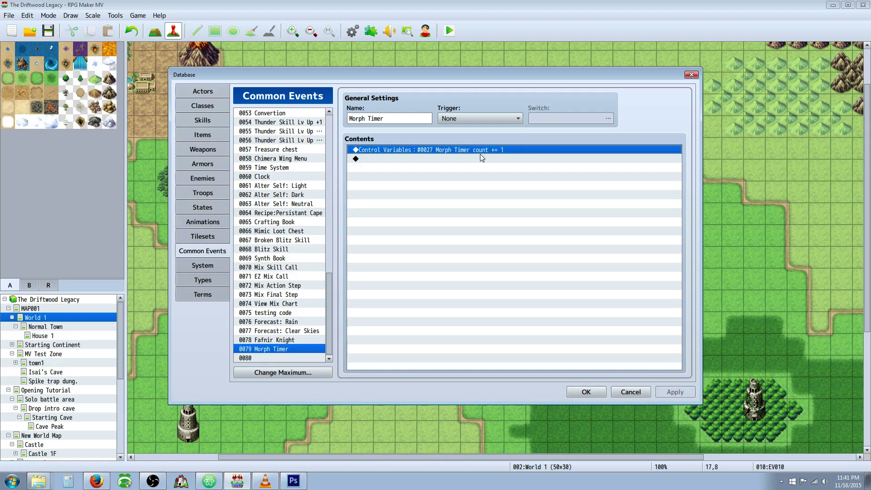
Set up a Control Variables command adding a constant 1 to Morph Timer count in the Morph Timer common event, and cancel it.
double_click(417, 159)
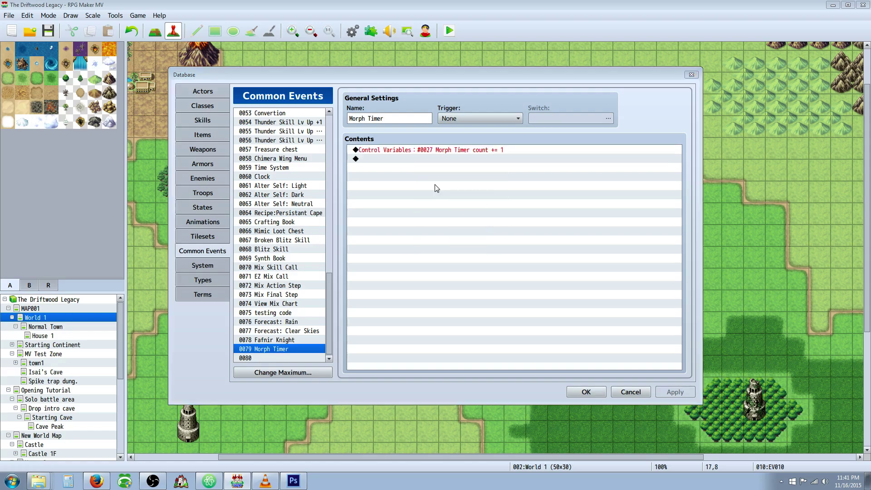
click(456, 232)
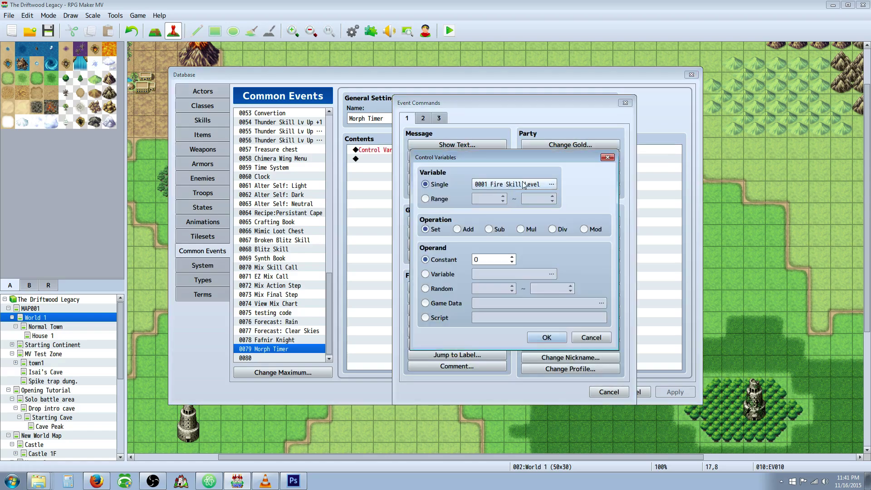
click(545, 183)
click(498, 362)
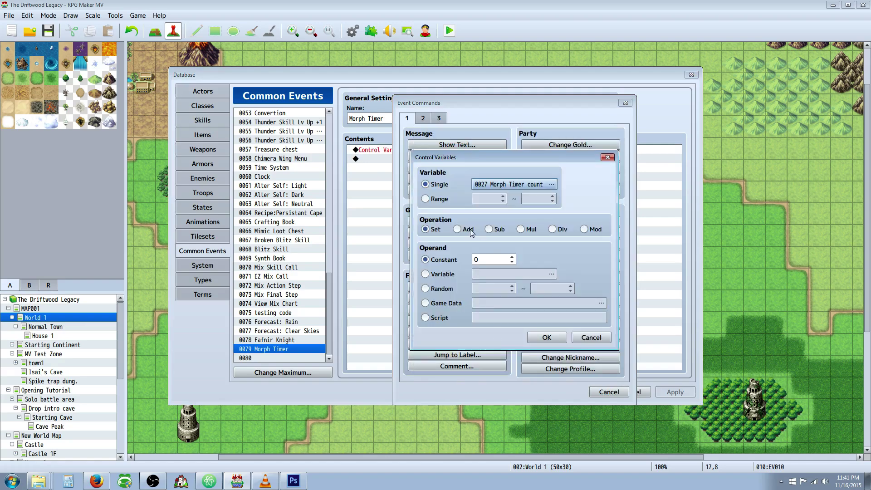
click(463, 229)
click(488, 257)
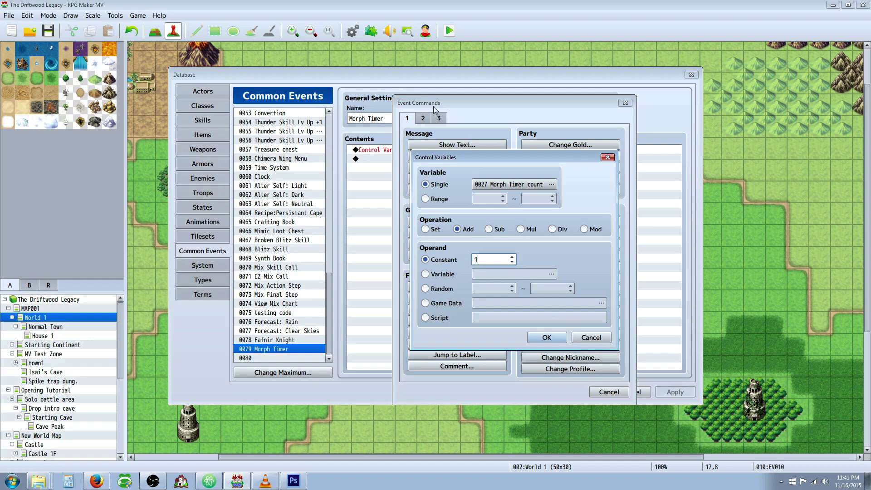
click(591, 338)
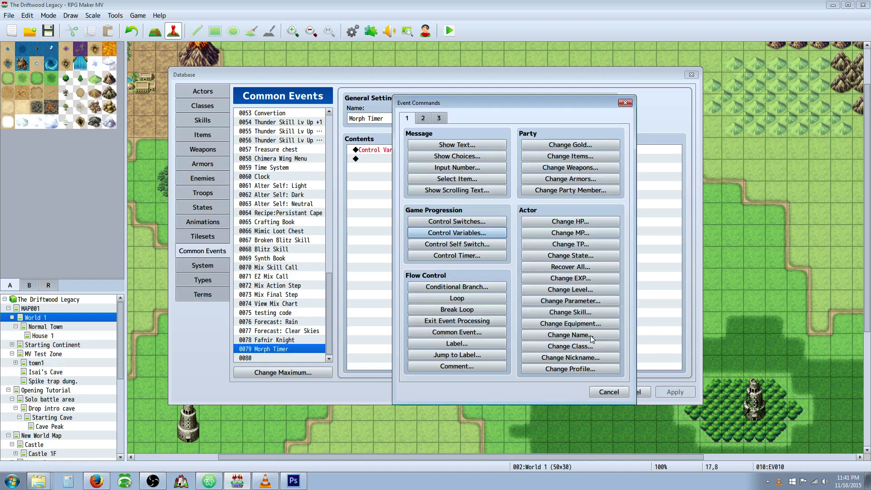
click(623, 390)
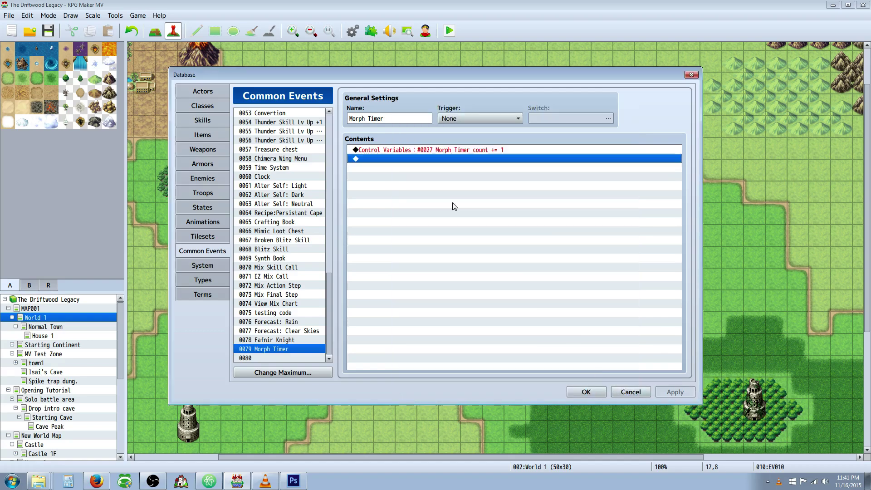
Set up a second effect on the Gigavolt skill that calls the Morph Timer common event, and discard it.
click(204, 120)
click(567, 213)
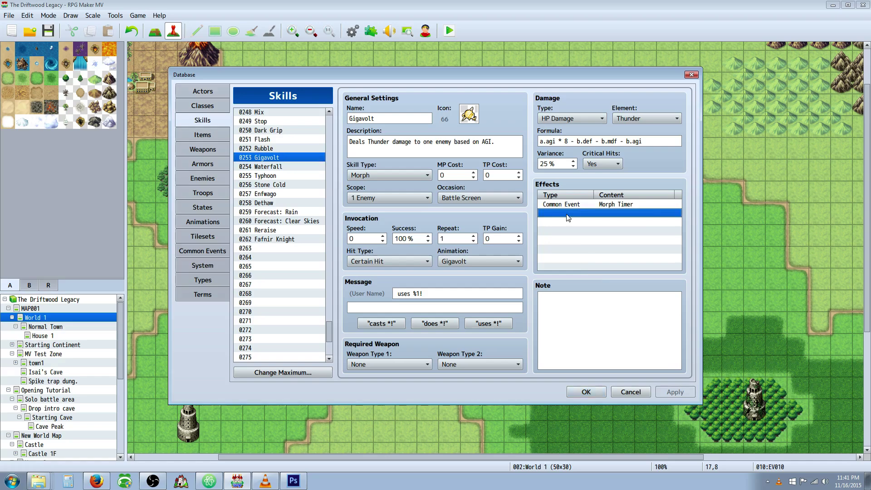
right_click(568, 218)
click(572, 220)
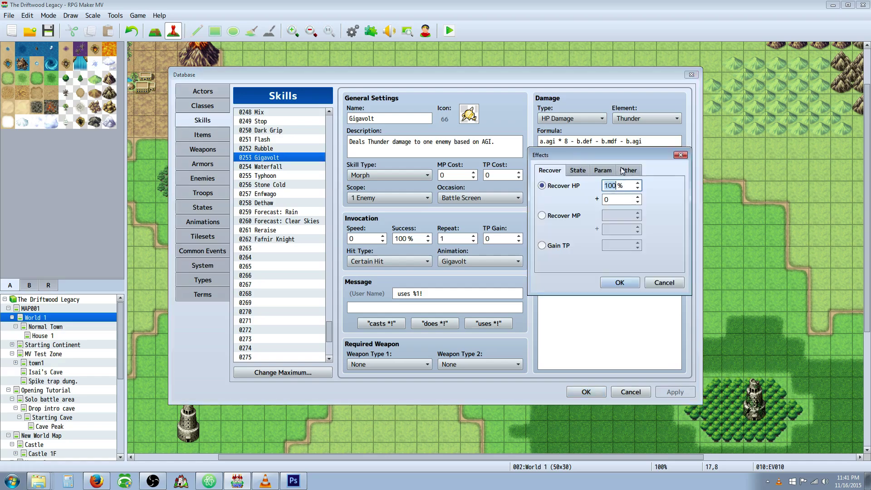
click(623, 171)
click(563, 248)
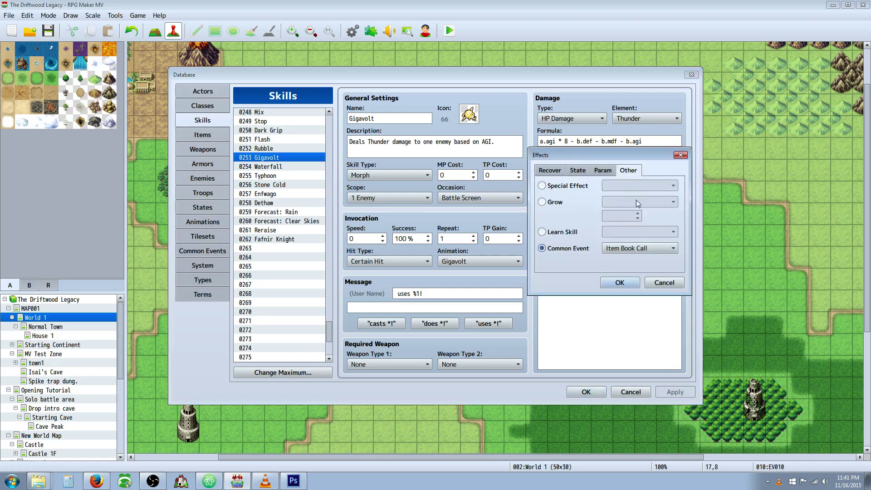
click(637, 248)
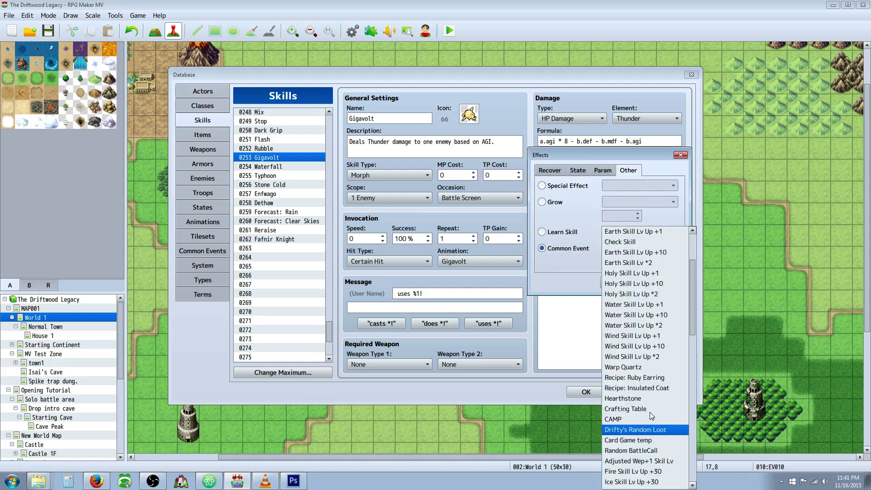
scroll(652, 416, down, 15)
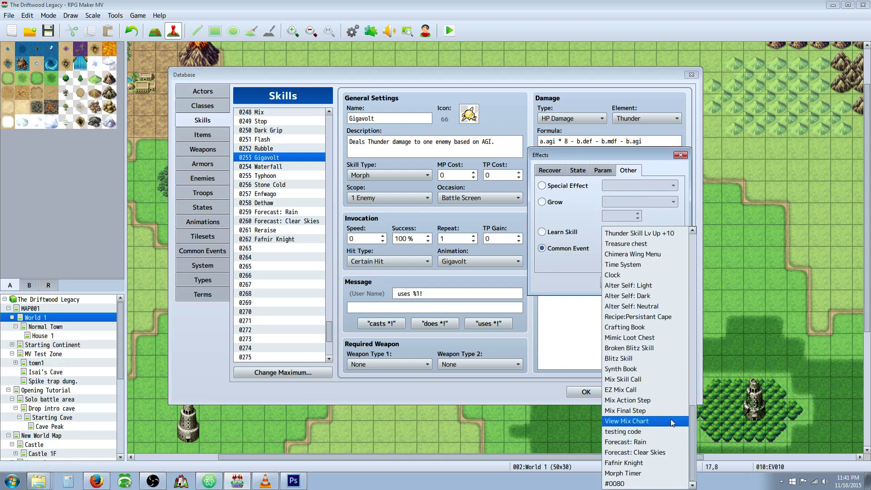
click(652, 473)
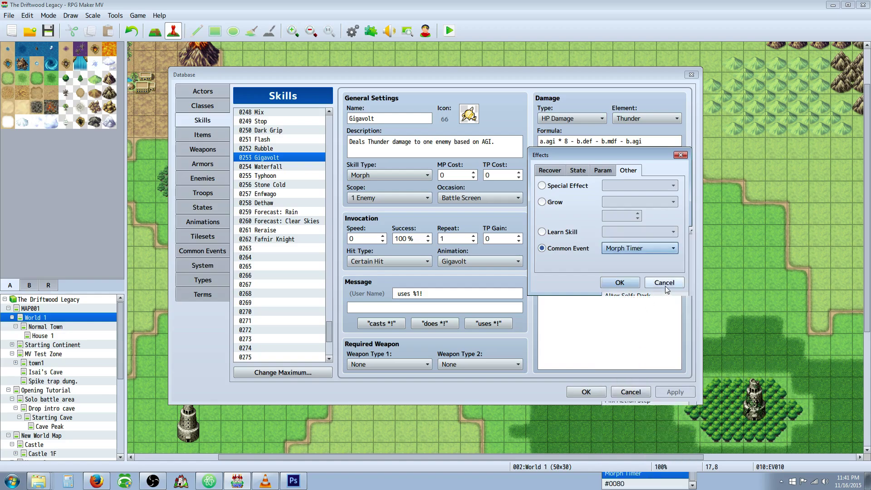
click(644, 248)
click(589, 325)
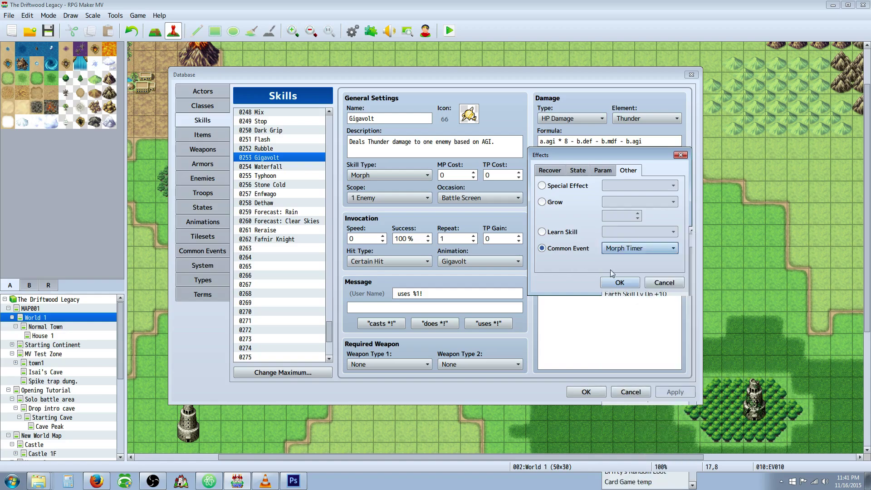
click(618, 282)
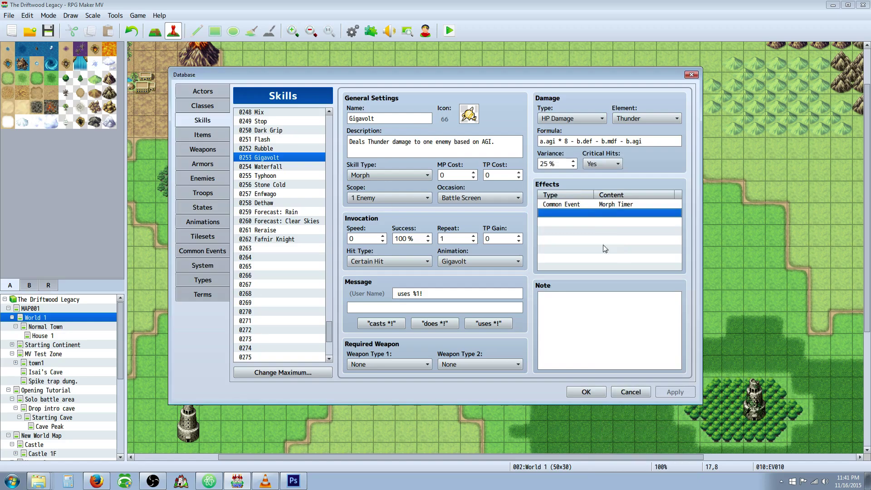
click(588, 205)
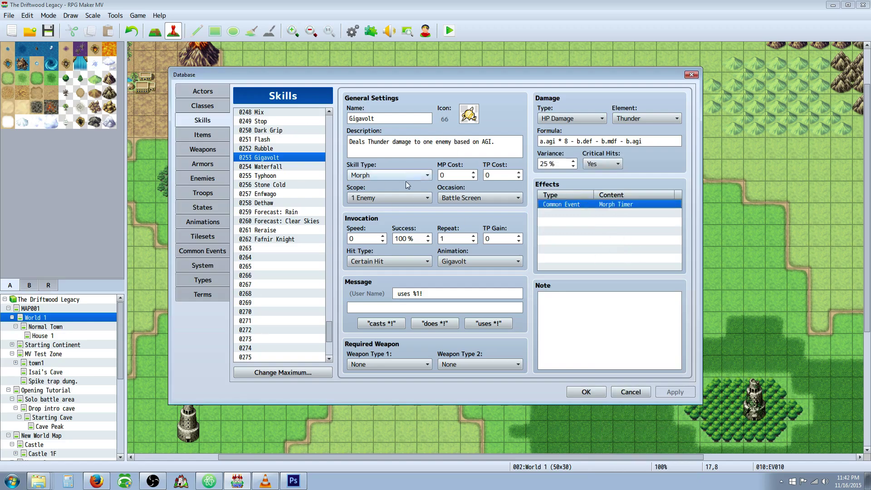
Examine the Replay BGM and weather plugin commands on the Slime*2 troop's second battle event page.
click(203, 193)
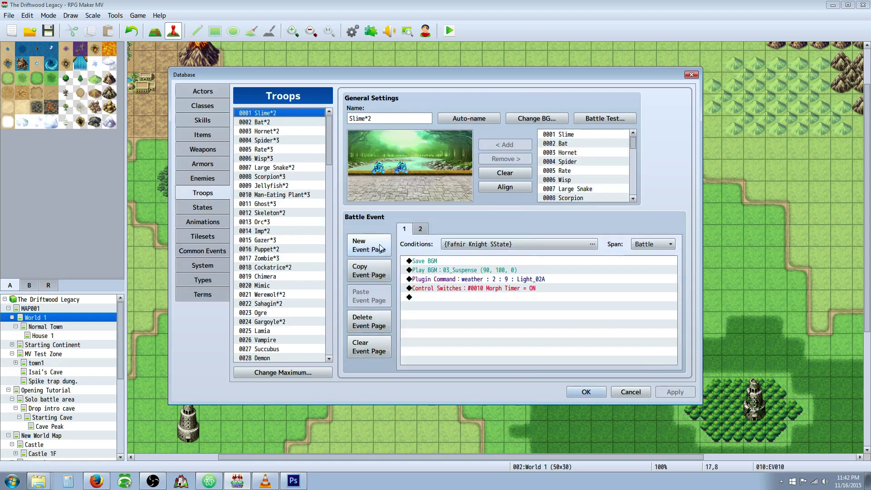
click(420, 229)
click(462, 261)
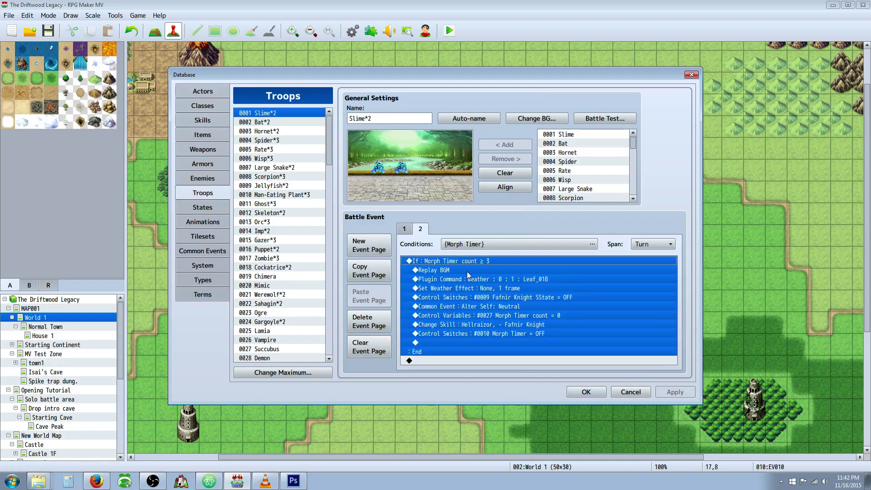
click(467, 272)
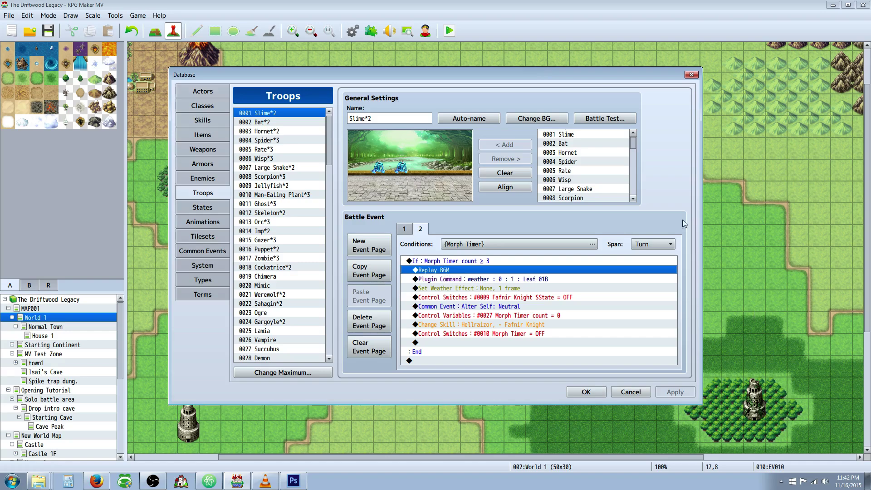
click(458, 280)
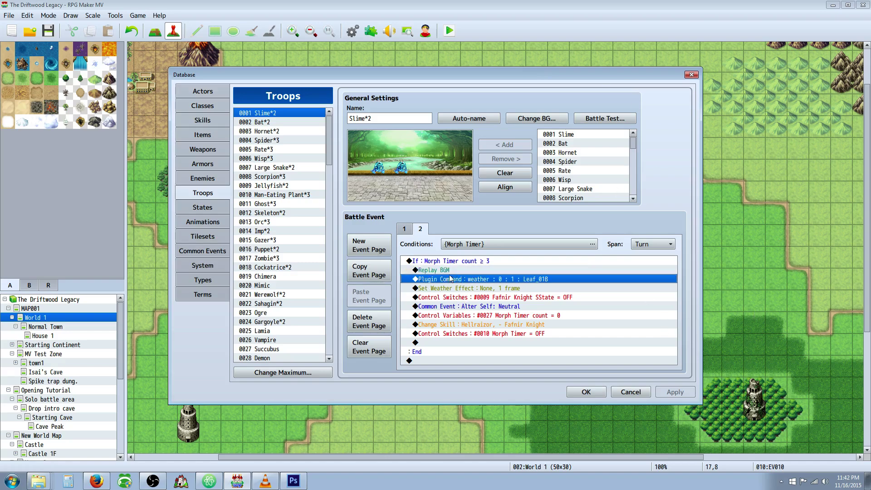
Inspect the Set Weather Effect command's settings on the second battle event page, and compare it with the weather plugin command.
click(461, 289)
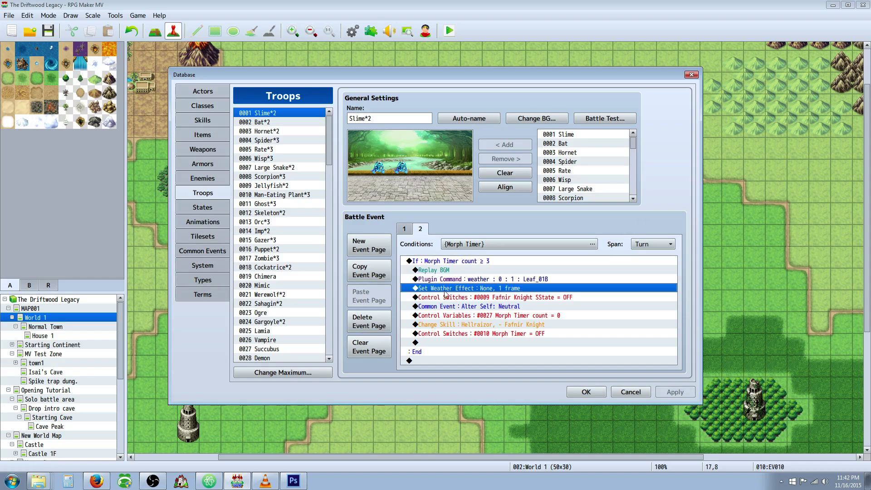
right_click(503, 291)
click(529, 306)
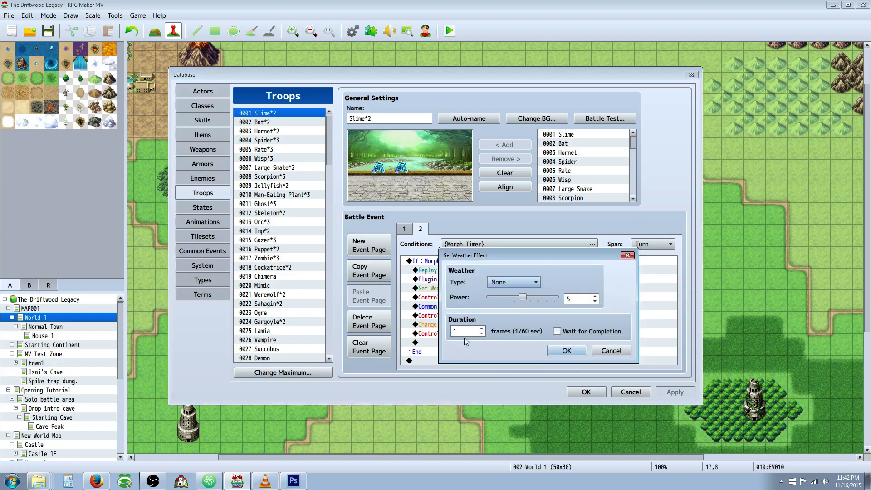
click(611, 350)
click(467, 279)
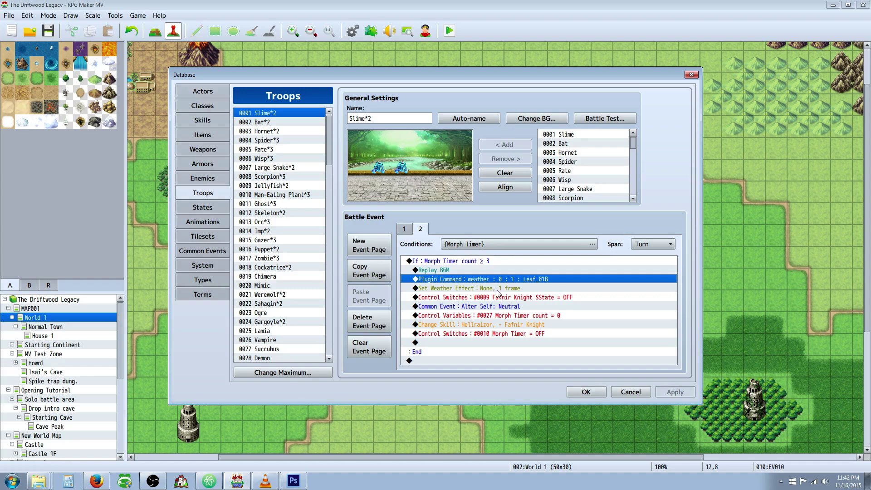
click(474, 289)
Compare the Fafnir Knight SState switch command with the first page's condition, and locate the Alter Self: Neutral common event call.
click(477, 297)
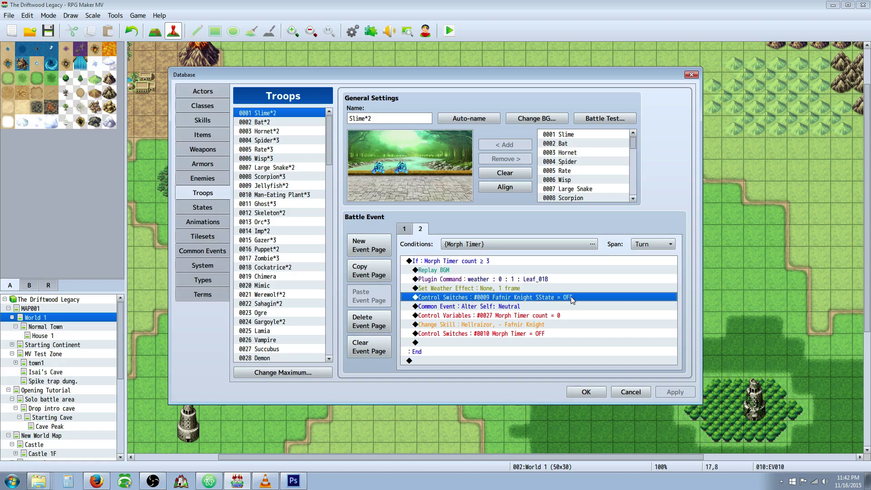
click(411, 231)
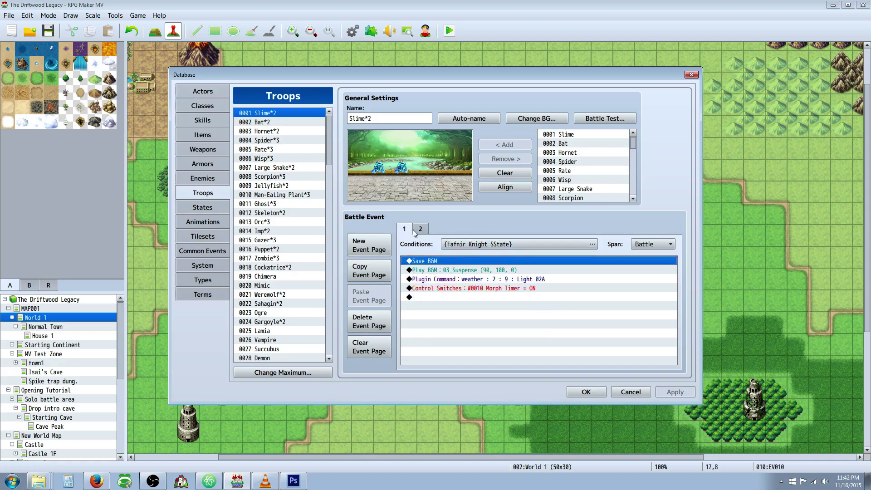
click(420, 228)
click(503, 295)
click(410, 230)
click(420, 228)
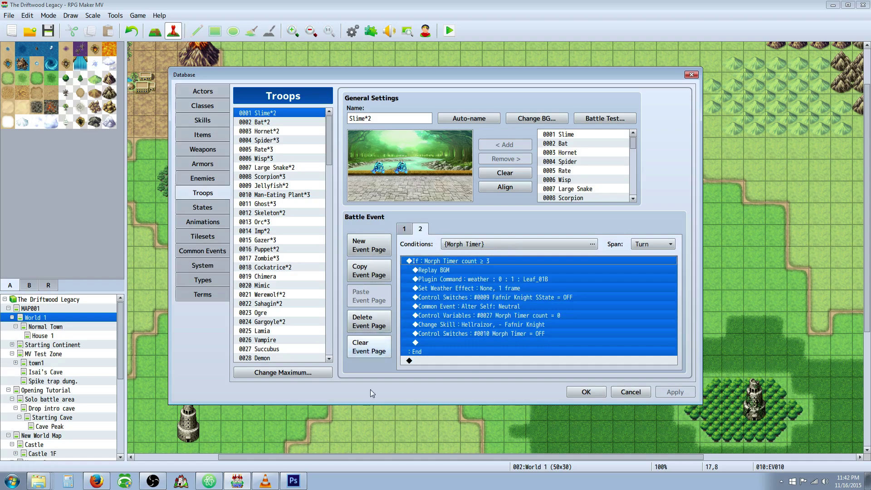
click(516, 298)
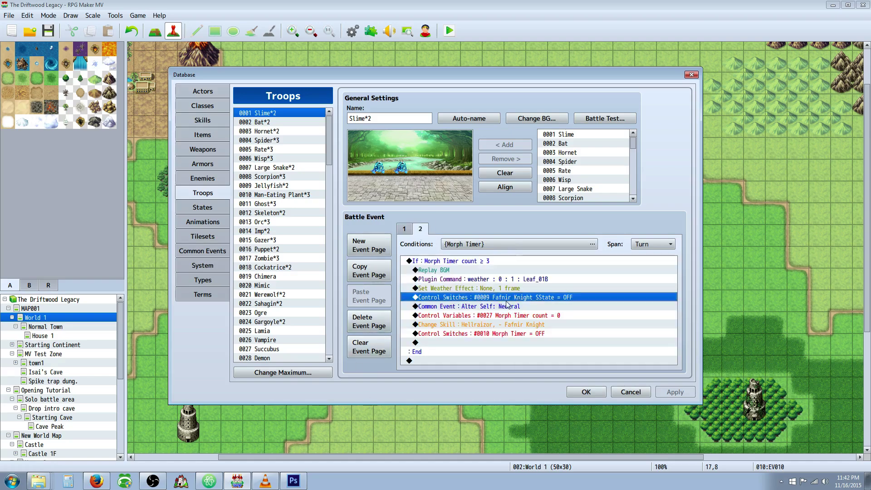
click(512, 307)
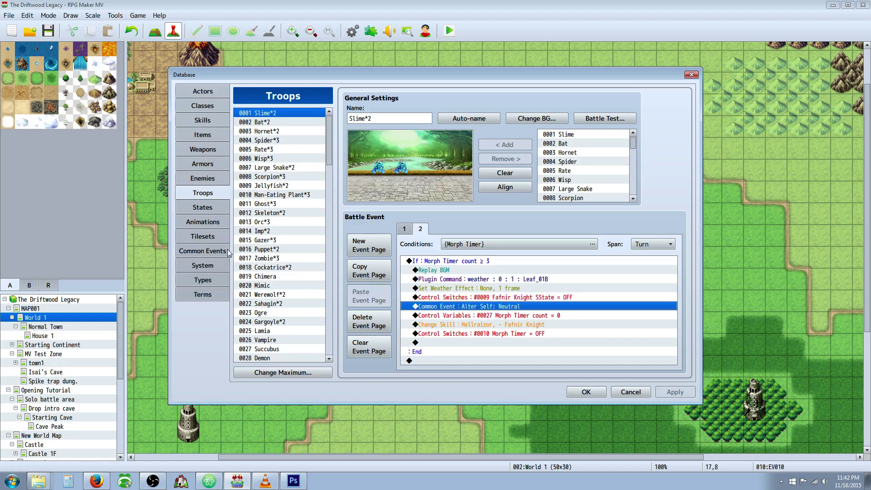
Examine the Alter Self: Neutral common event's animation, Change Actor Images settings and skill removal commands.
click(209, 252)
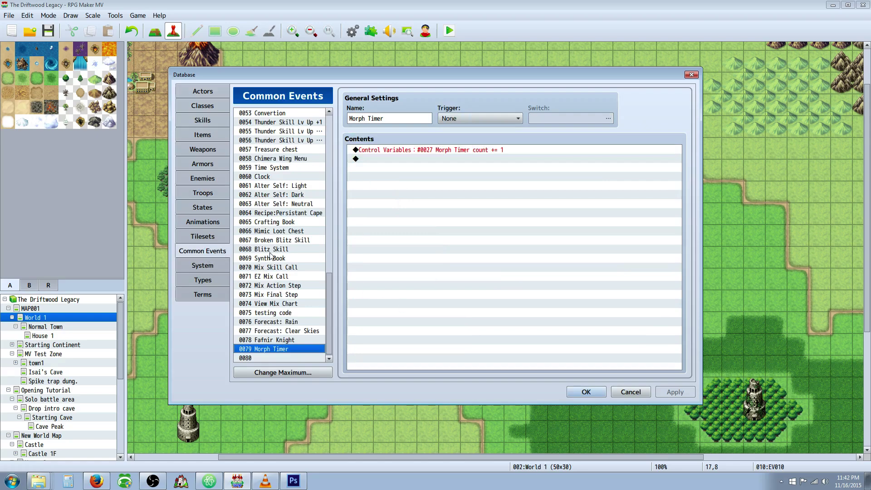
click(299, 204)
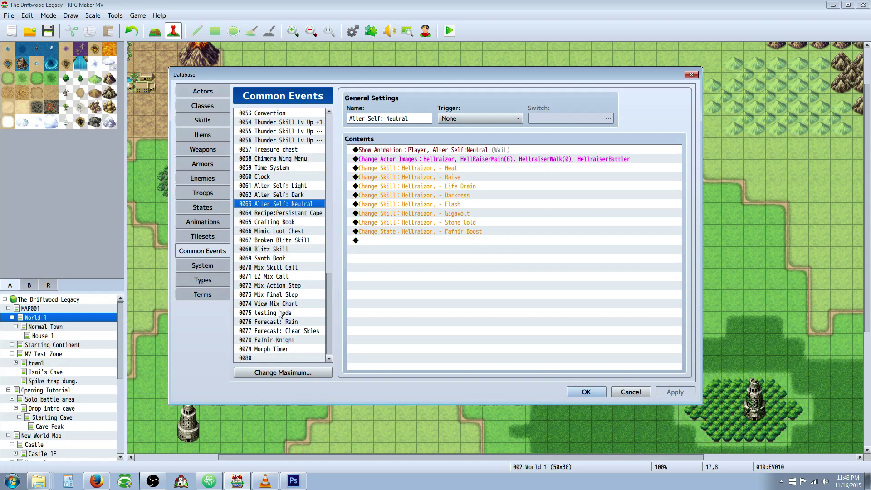
click(460, 151)
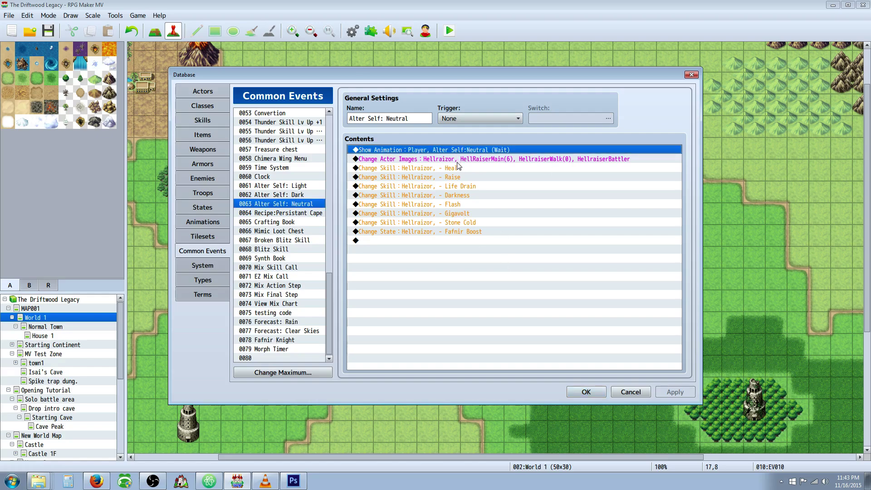
click(458, 159)
right_click(455, 162)
click(468, 178)
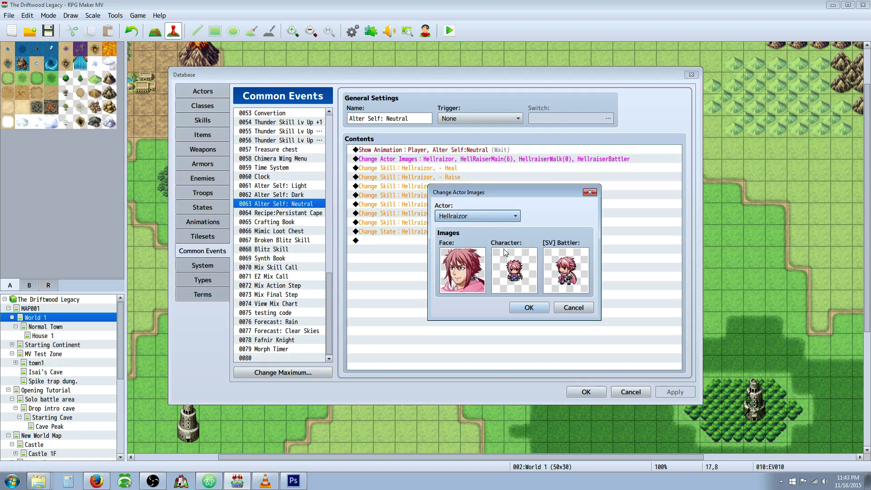
click(573, 308)
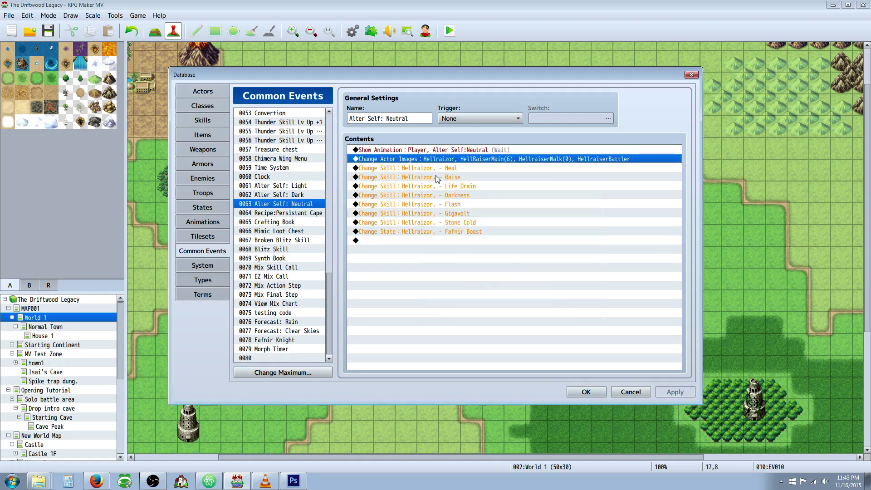
key(Down)
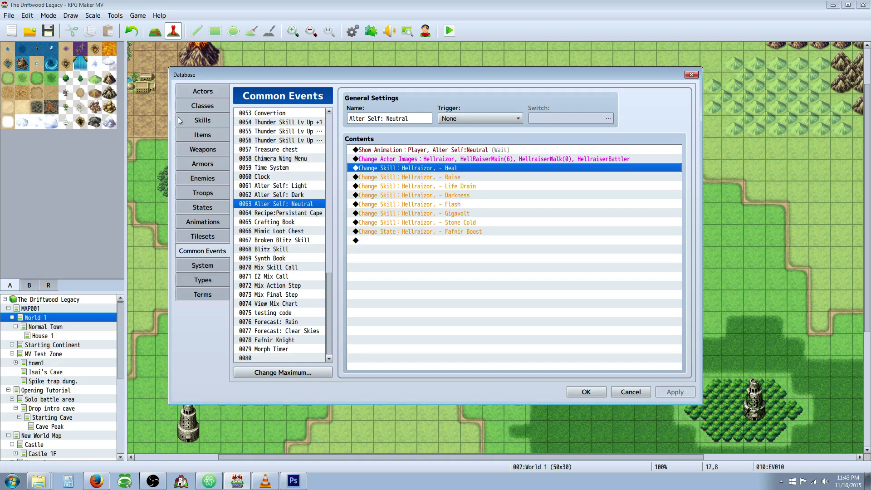
Examine the Morph Timer count condition, variable reset and Fafnir Knight skill removal on the Slime*2 troop's second battle event page.
click(203, 193)
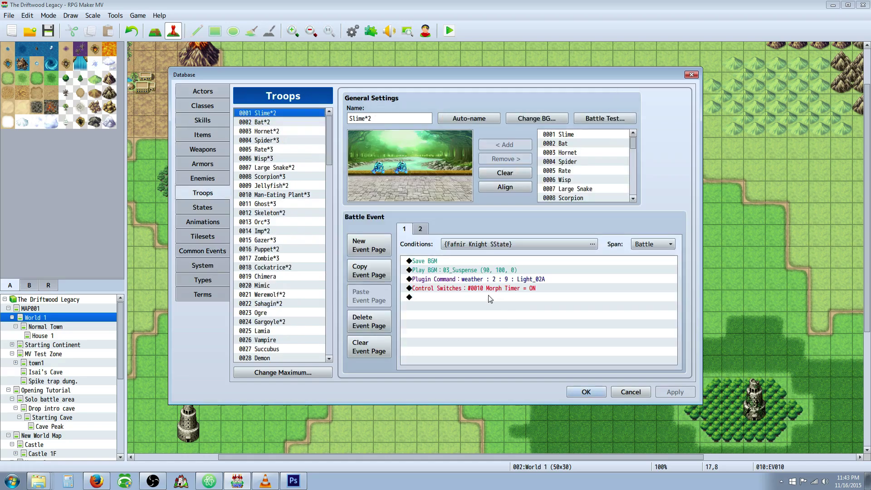
click(426, 231)
click(498, 307)
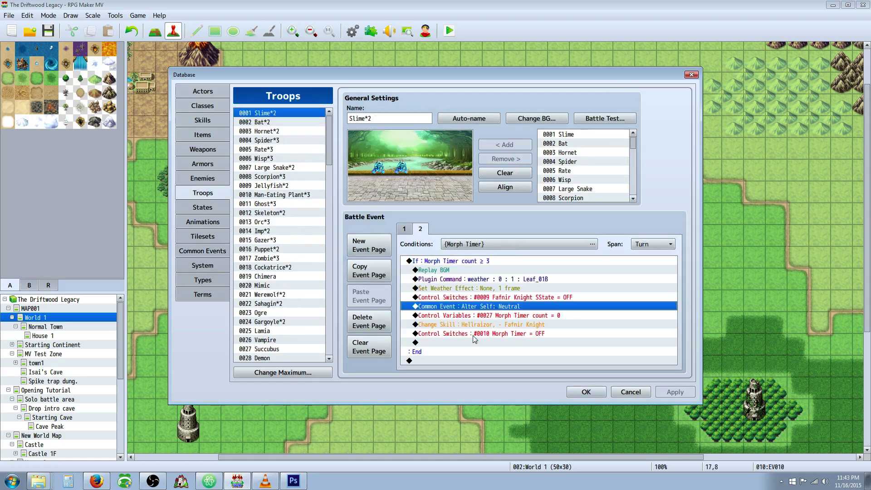
click(474, 318)
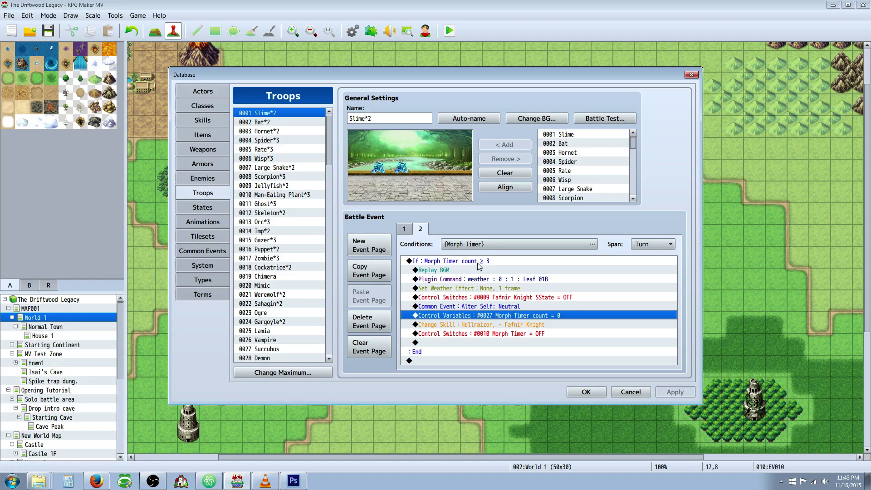
click(510, 262)
click(546, 315)
click(485, 326)
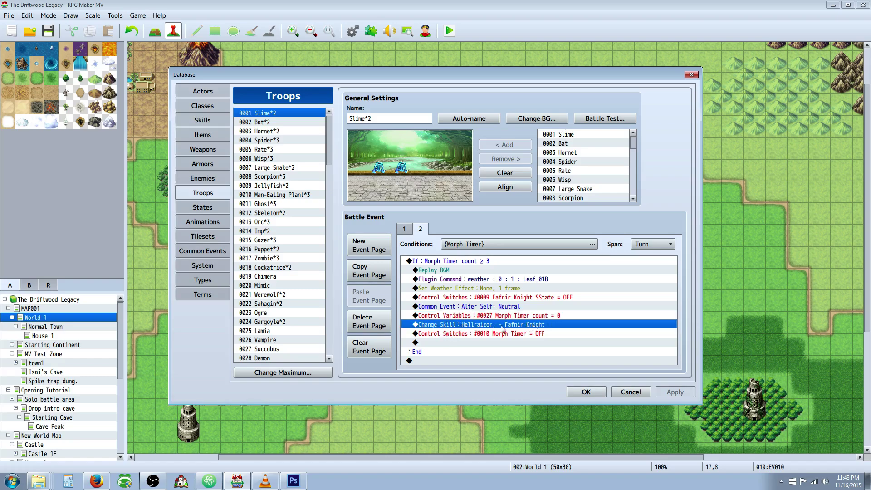
Inspect the Forget operation in a new Change Skill command, discard it, and compare the existing Fafnir Knight skill removal command.
right_click(468, 342)
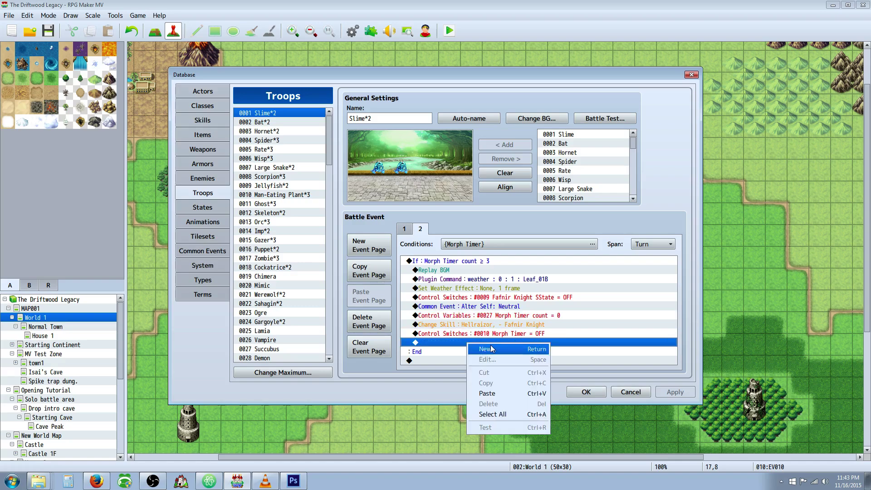
click(492, 349)
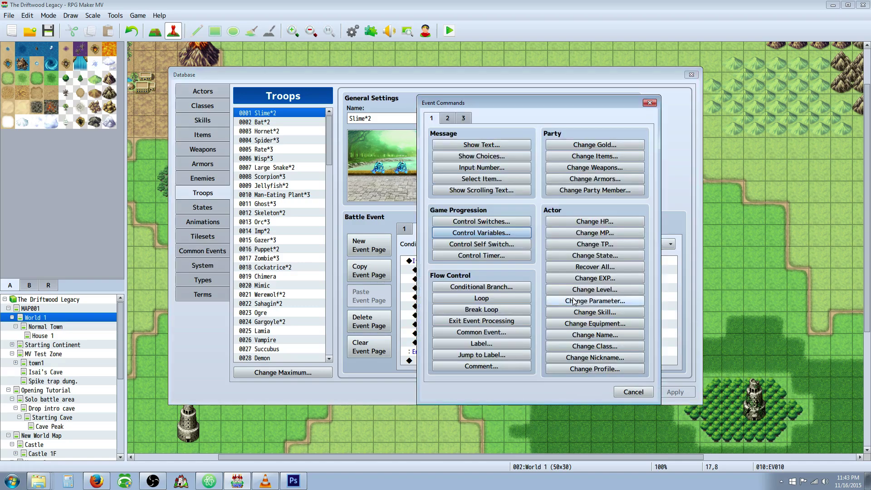
click(614, 313)
click(524, 262)
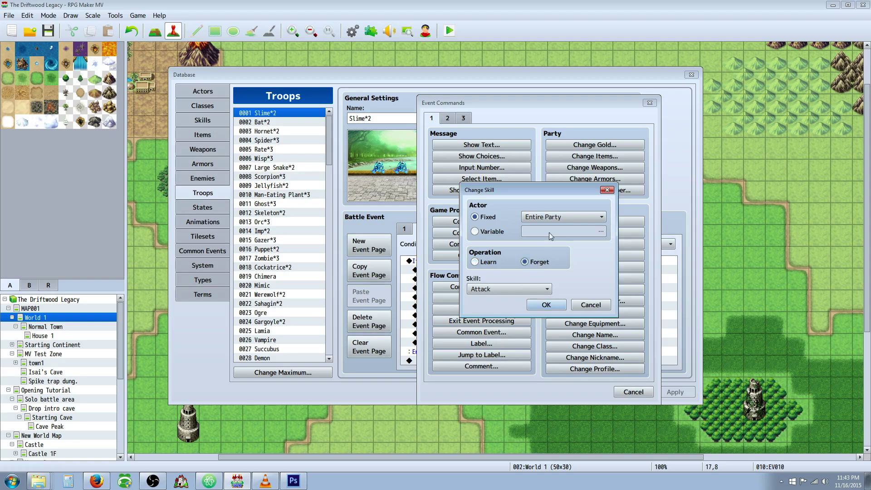
click(590, 304)
click(631, 391)
click(499, 317)
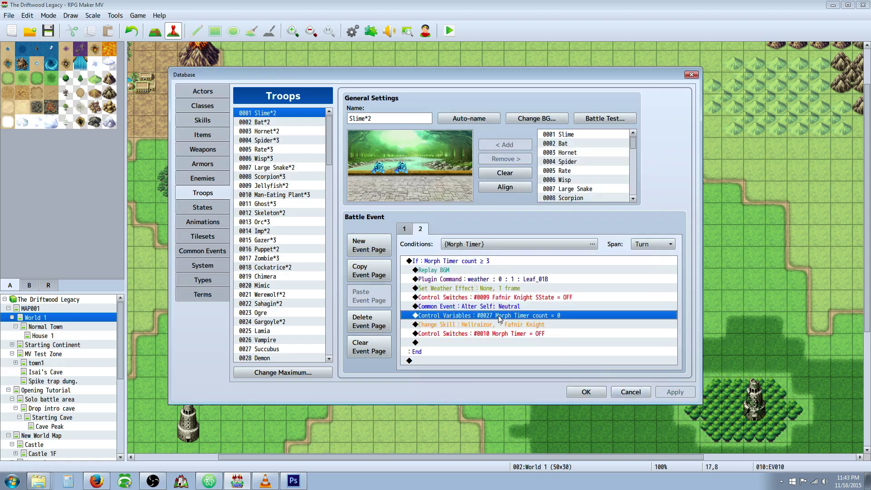
click(499, 325)
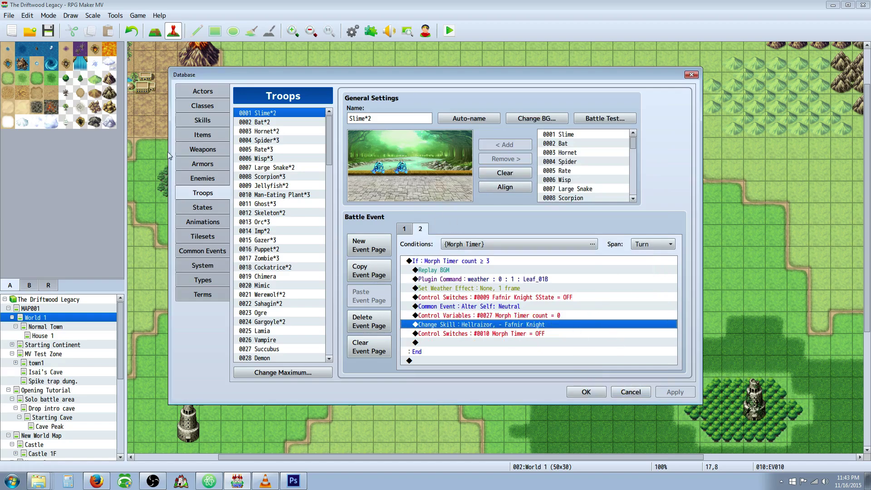
Review the Fafnir Knight skill's settings and the commands in the Fafnir Knight common event.
click(204, 120)
click(289, 240)
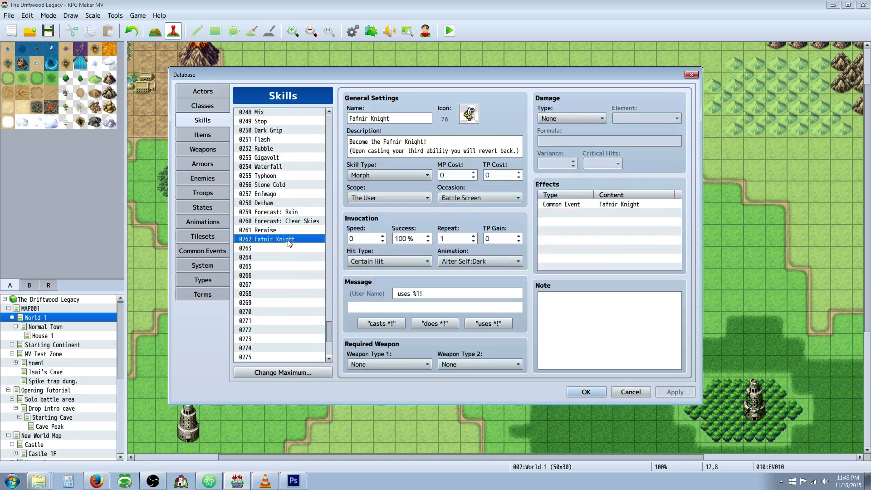
scroll(292, 194, up, 6)
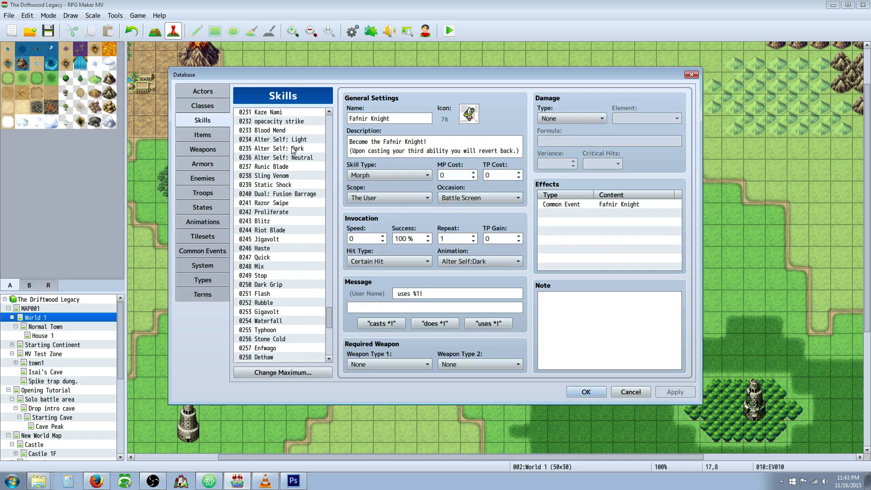
scroll(294, 353, down, 2)
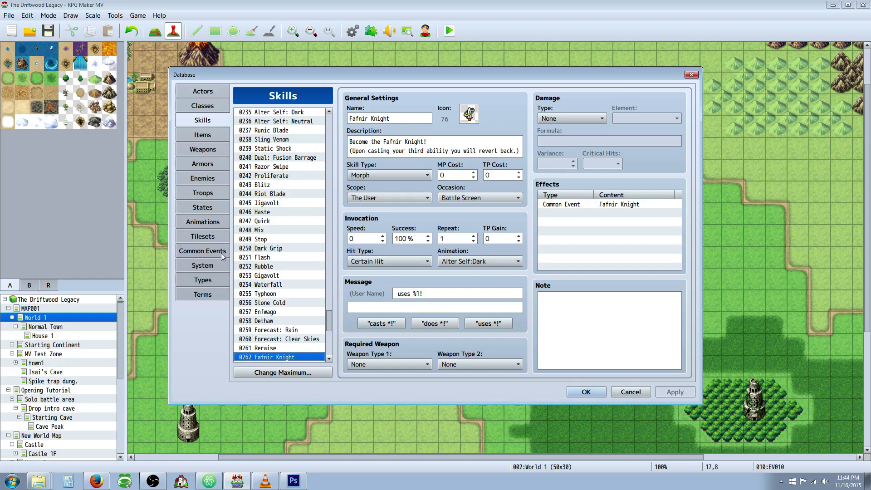
click(203, 251)
click(281, 340)
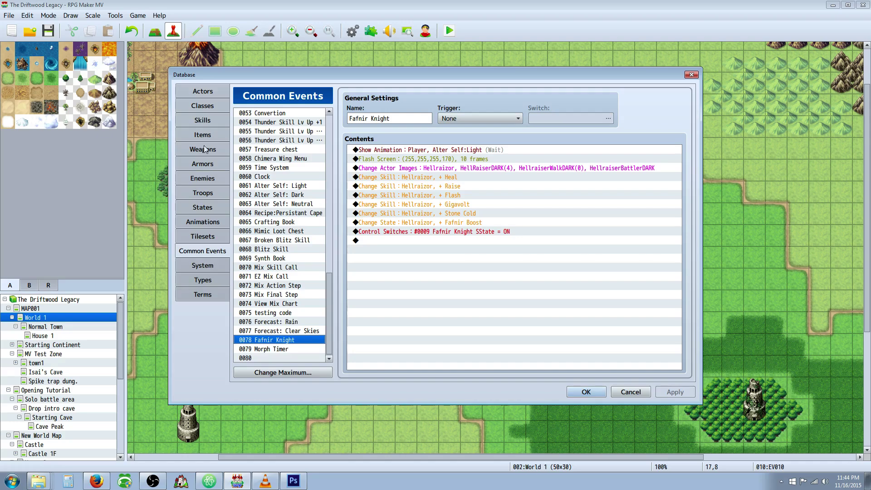
Review the Slime*2 troop's second battle event page, focusing on the skill removal, the Morph Timer switch-off and the whole conditional branch.
click(211, 189)
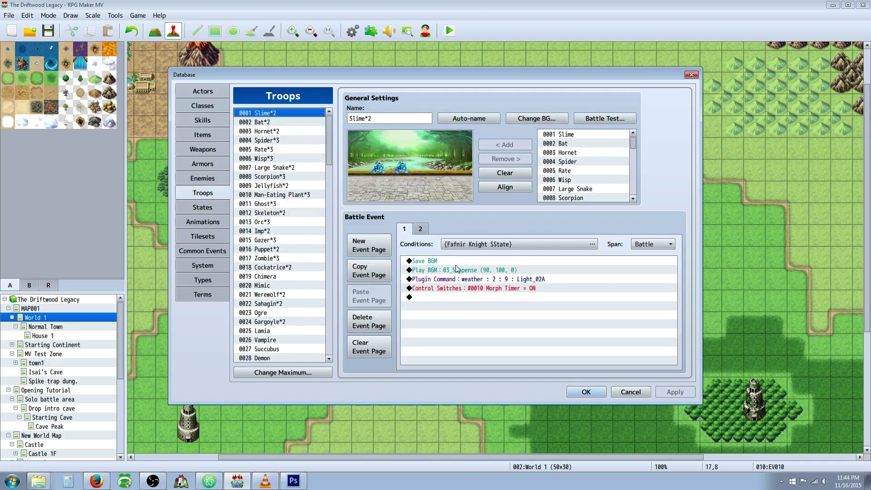
click(421, 230)
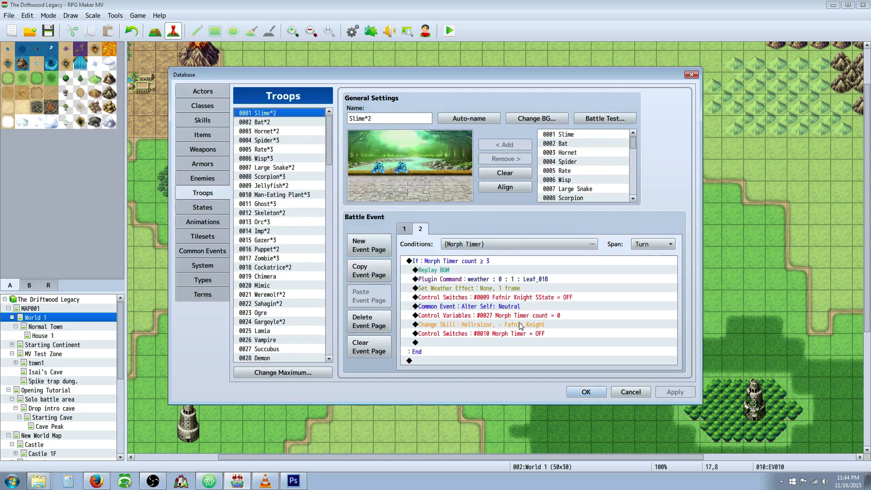
click(531, 325)
click(508, 335)
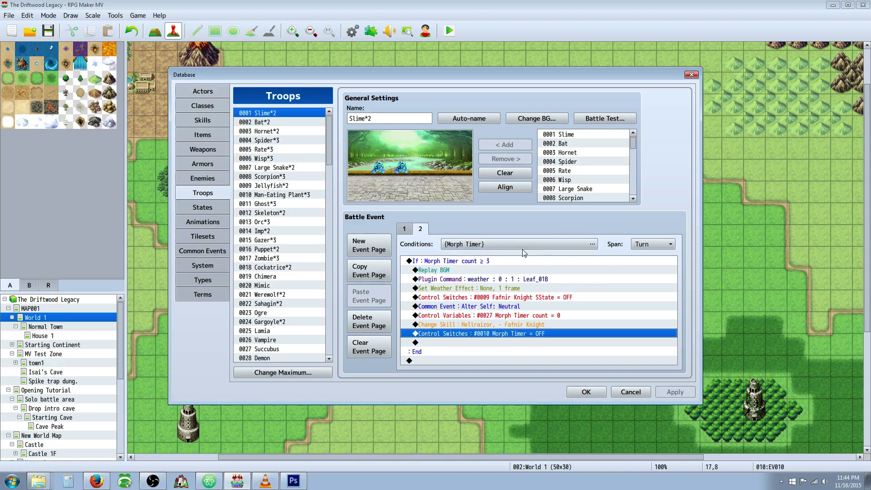
click(404, 230)
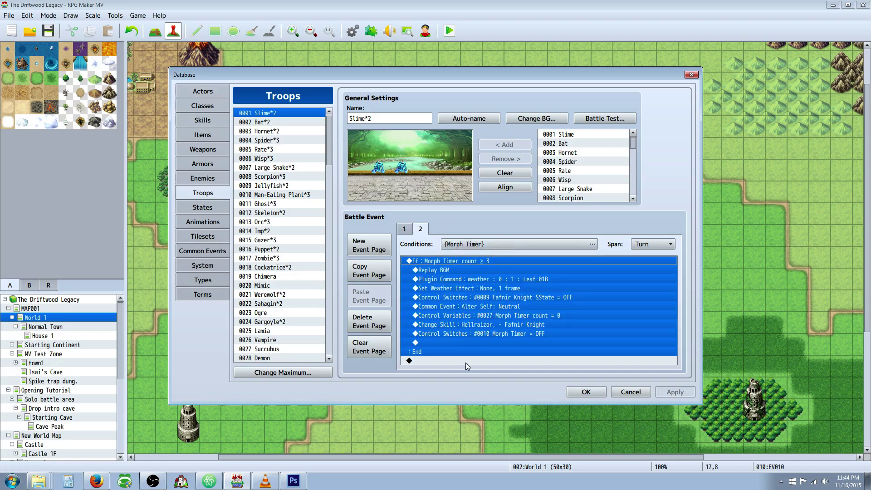
click(465, 362)
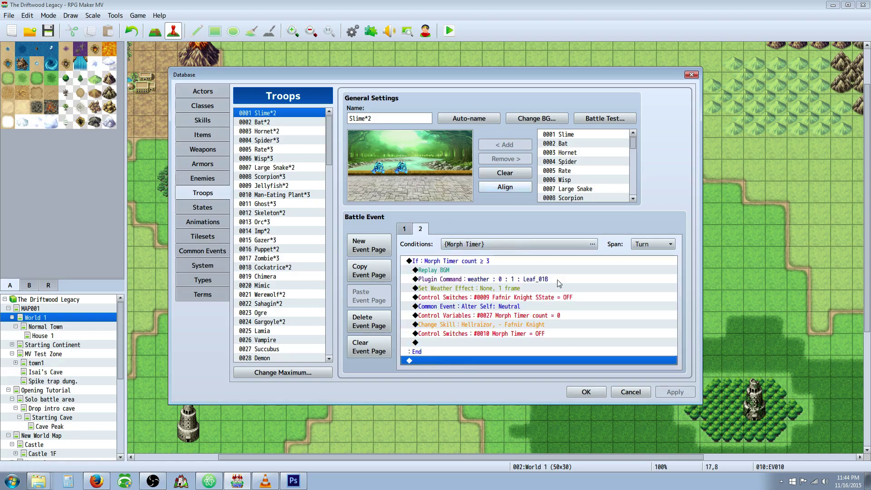
Accept the database settings and save the project.
click(586, 392)
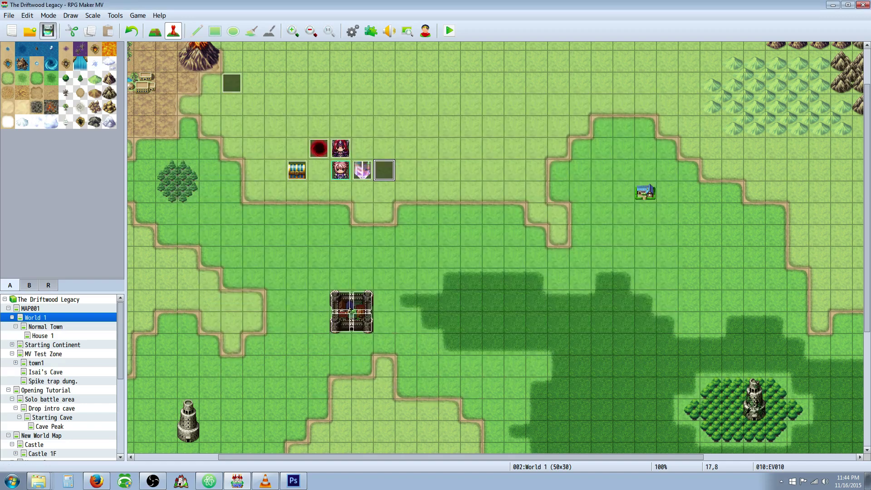
click(48, 30)
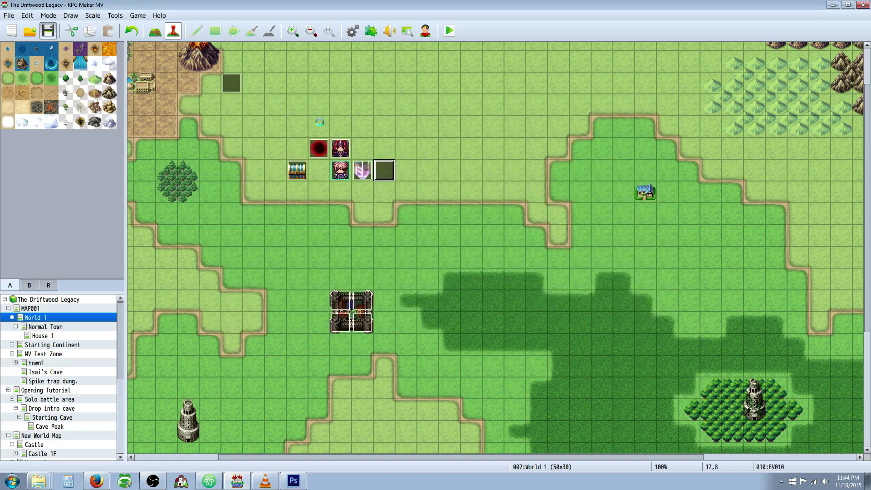
Examine map event EV010's Change Skill and Morph Timer count commands on World 1, and close the event.
double_click(387, 170)
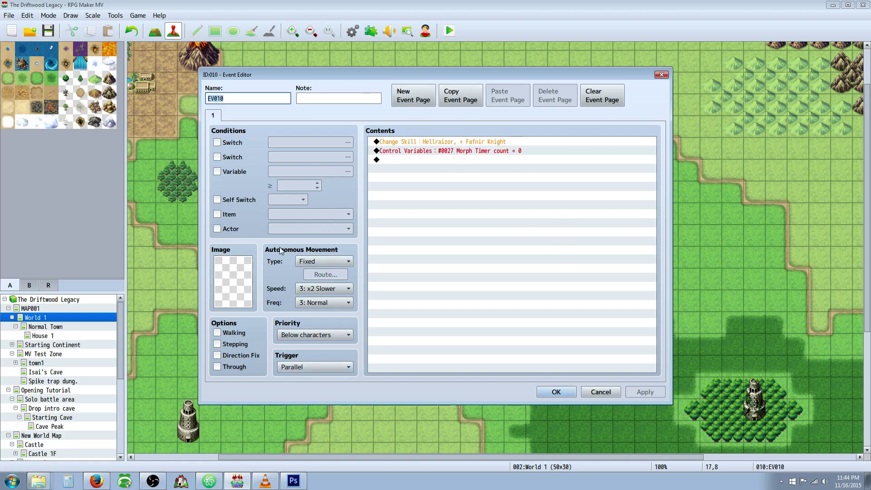
click(556, 391)
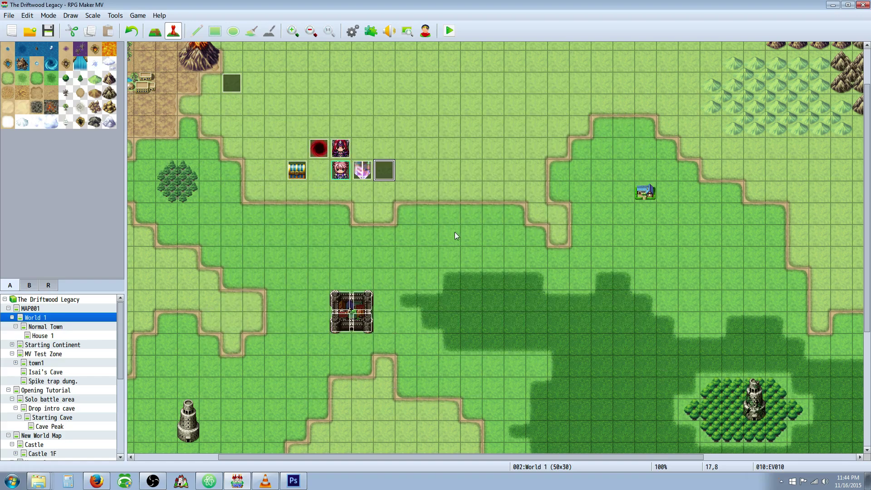